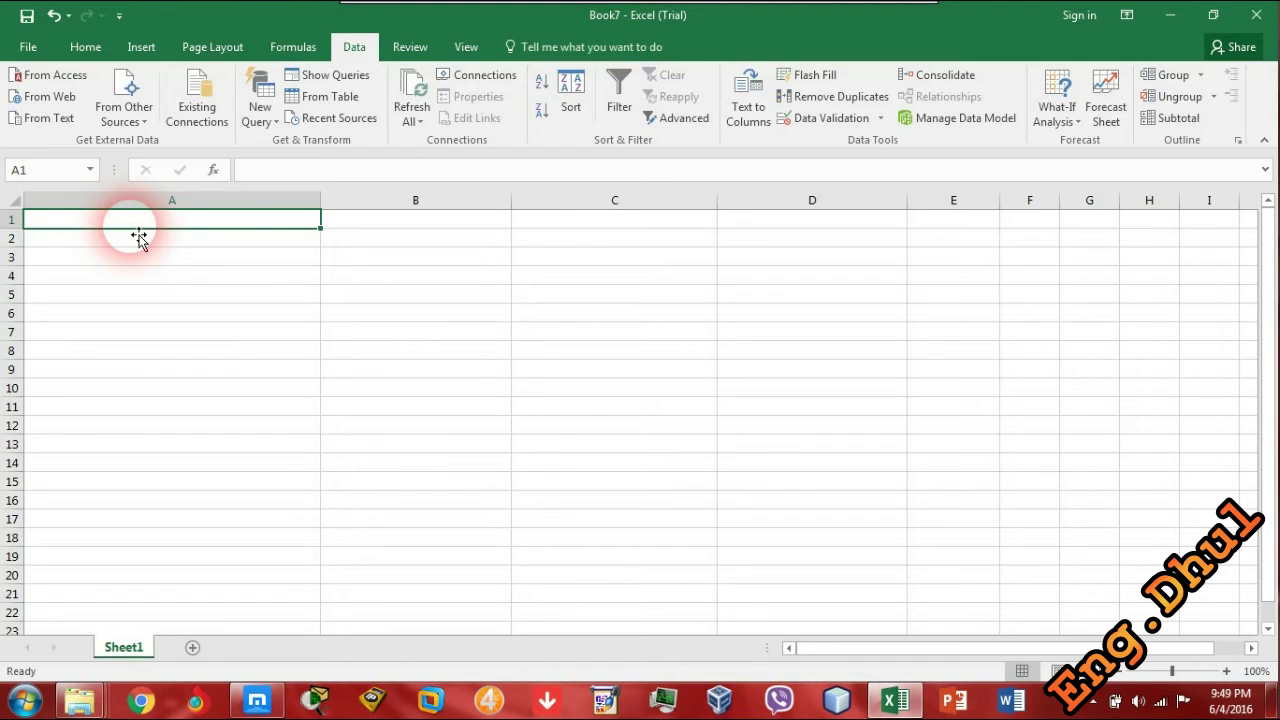
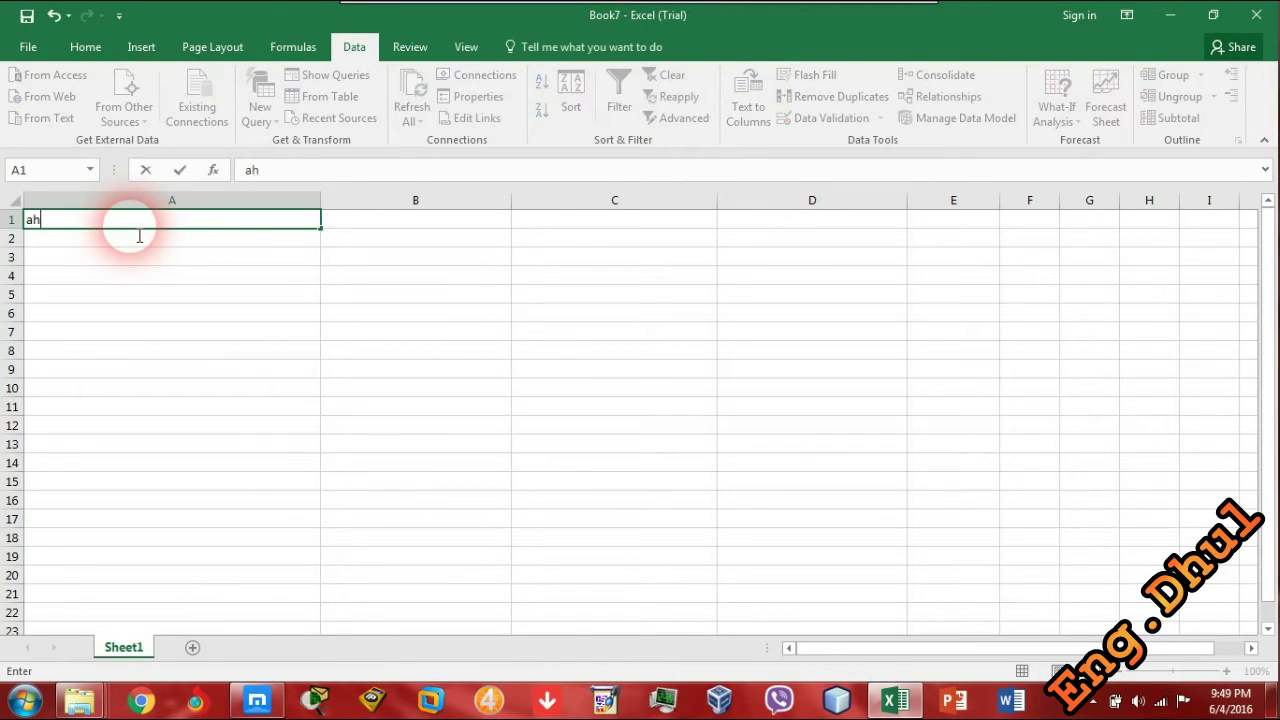
pyautogui.press('Return')
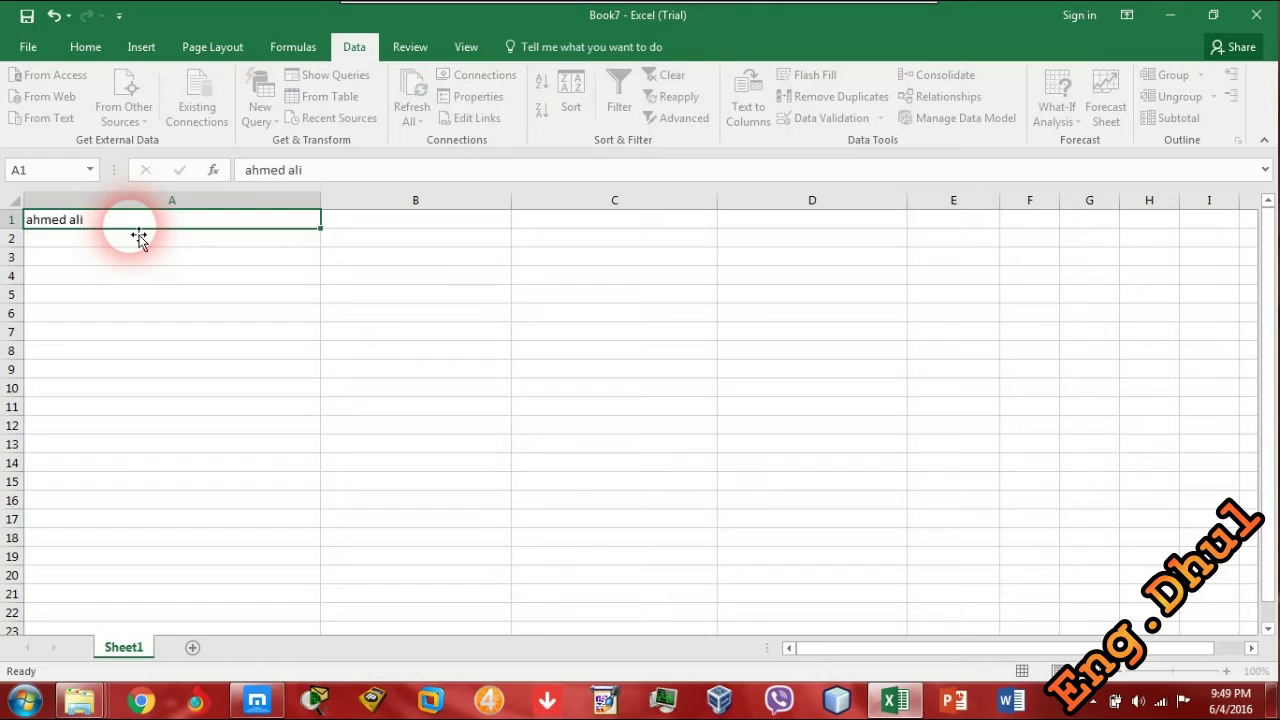
pyautogui.write('ahli')
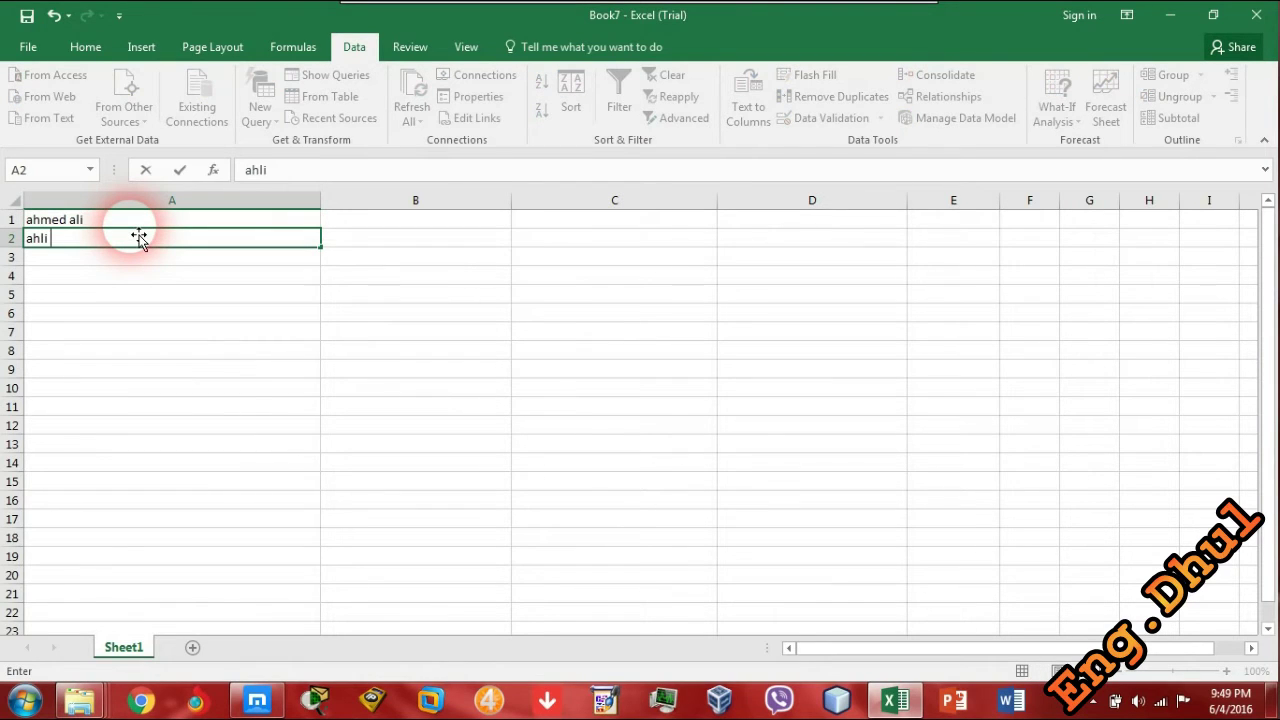
pyautogui.press('BackSpace')
pyautogui.press('BackSpace')
pyautogui.press('BackSpace')
pyautogui.write('lio')
pyautogui.press('BackSpace')
pyautogui.write('omer')
pyautogui.press('Return')
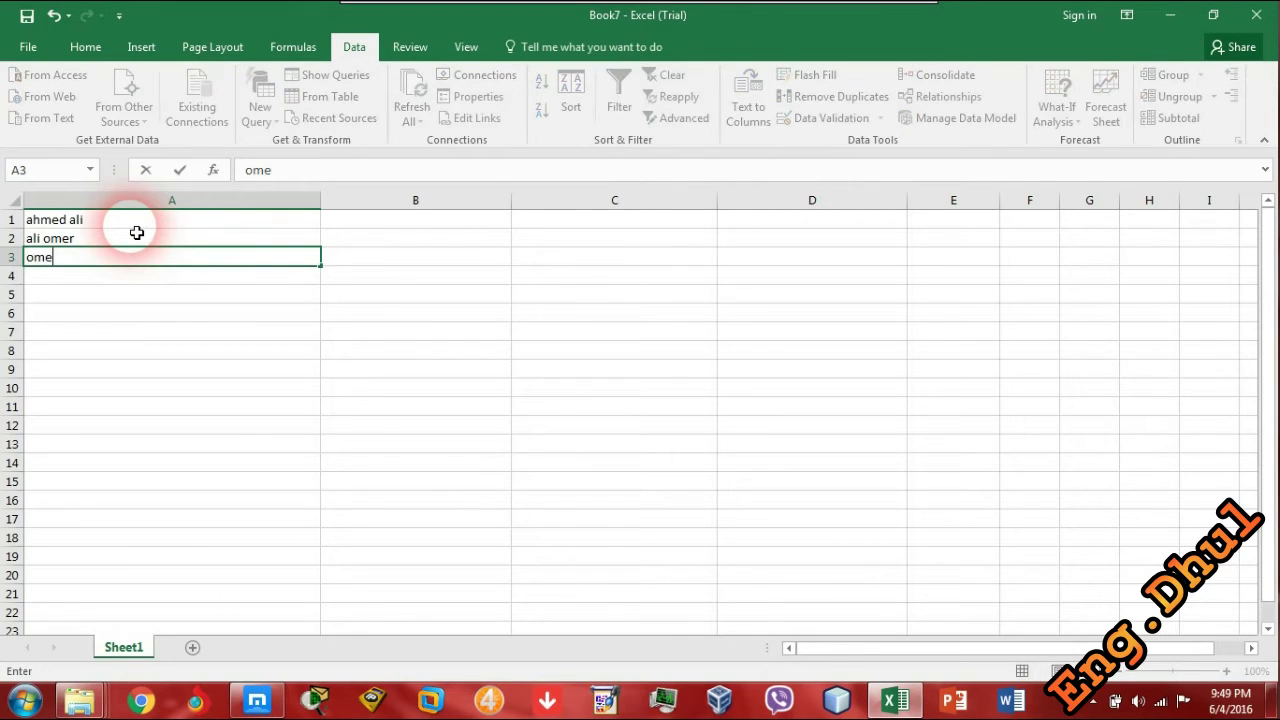
pyautogui.press('Return')
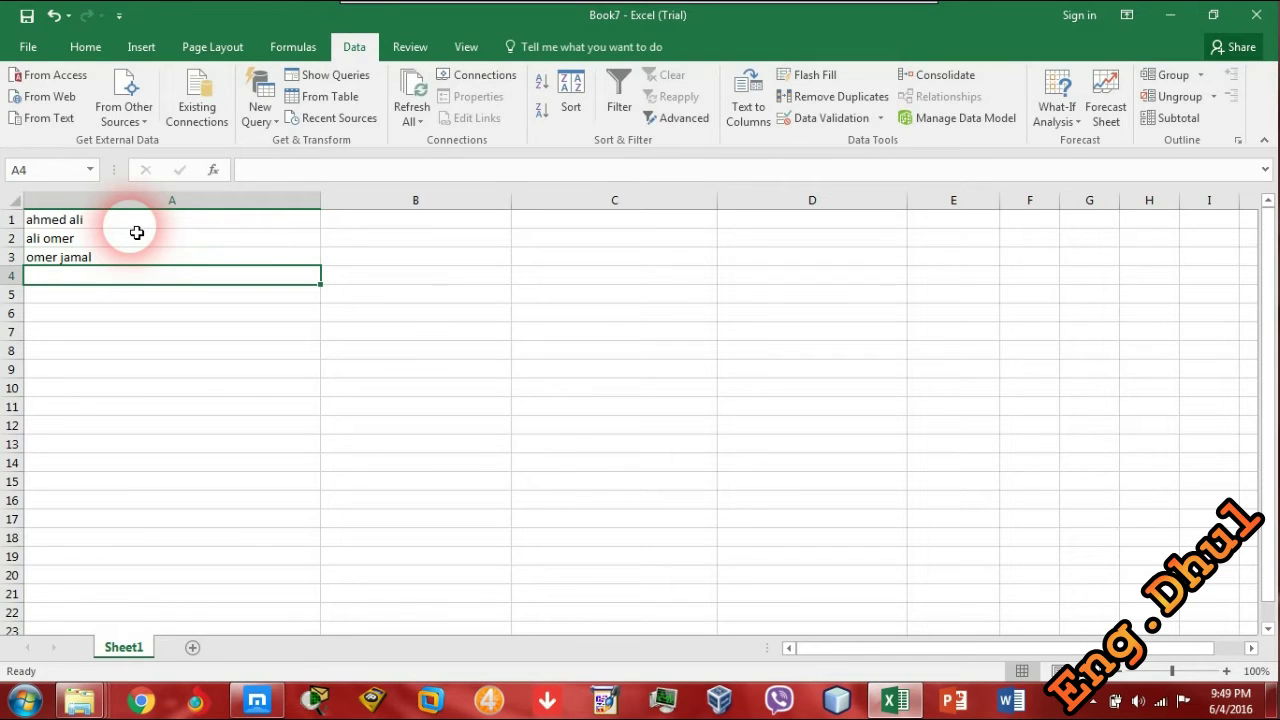
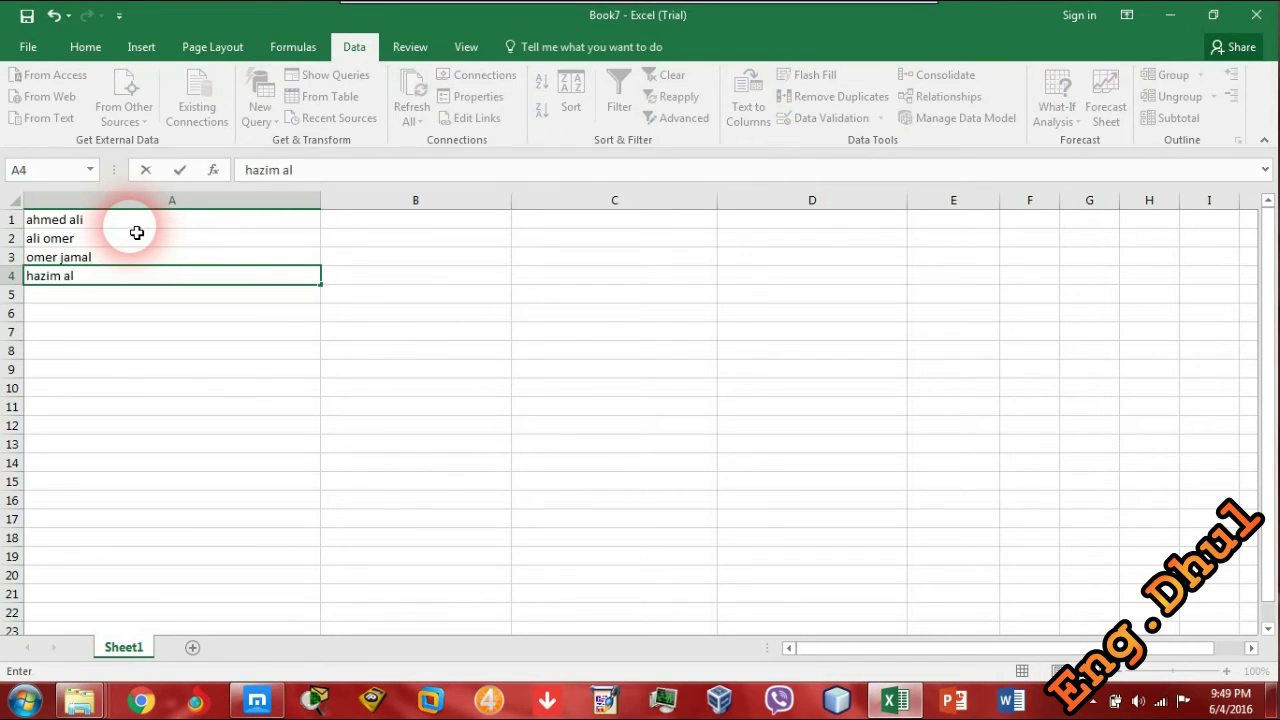
# - Copy the four names from A1:A4 and paste them into B1:B4
pyautogui.click(136, 224)
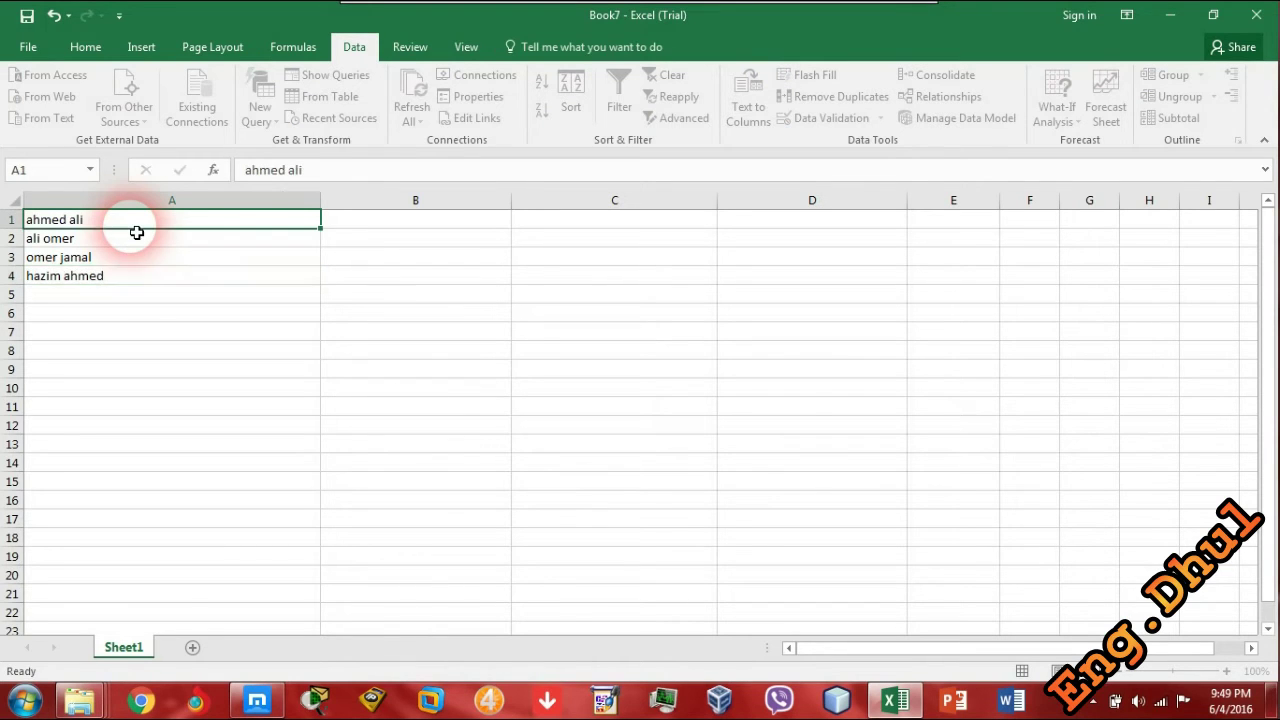
pyautogui.moveTo(63, 217); pyautogui.dragTo(86, 277)
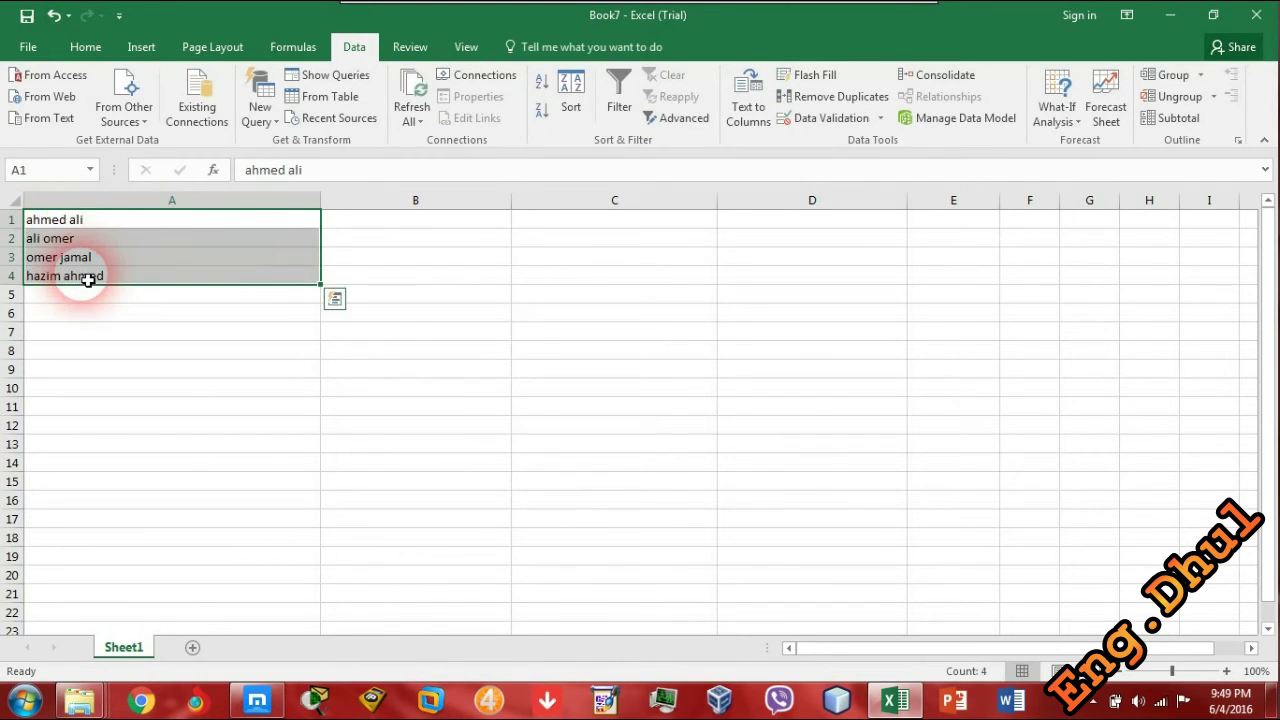
pyautogui.hotkey('ctrl', 'c')
pyautogui.click(362, 229)
pyautogui.hotkey('ctrl', 'v')
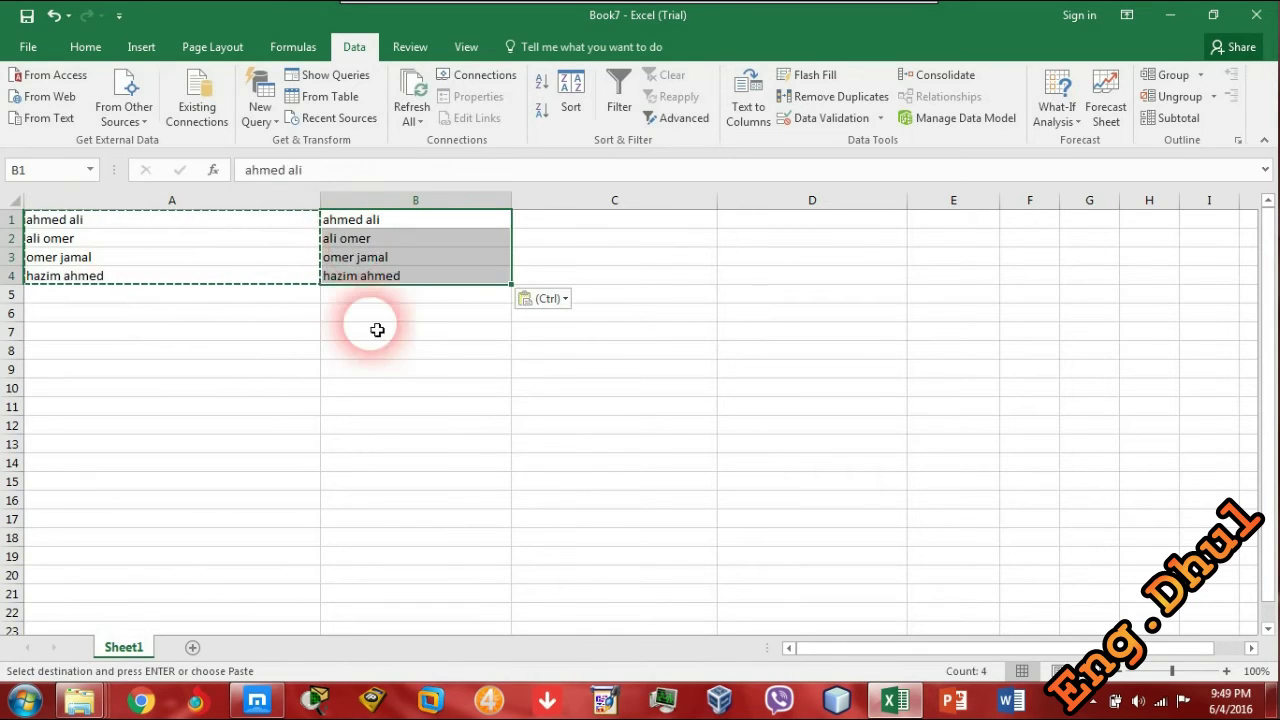
pyautogui.doubleClick(383, 229)
pyautogui.press('BackSpace')
pyautogui.write('A')
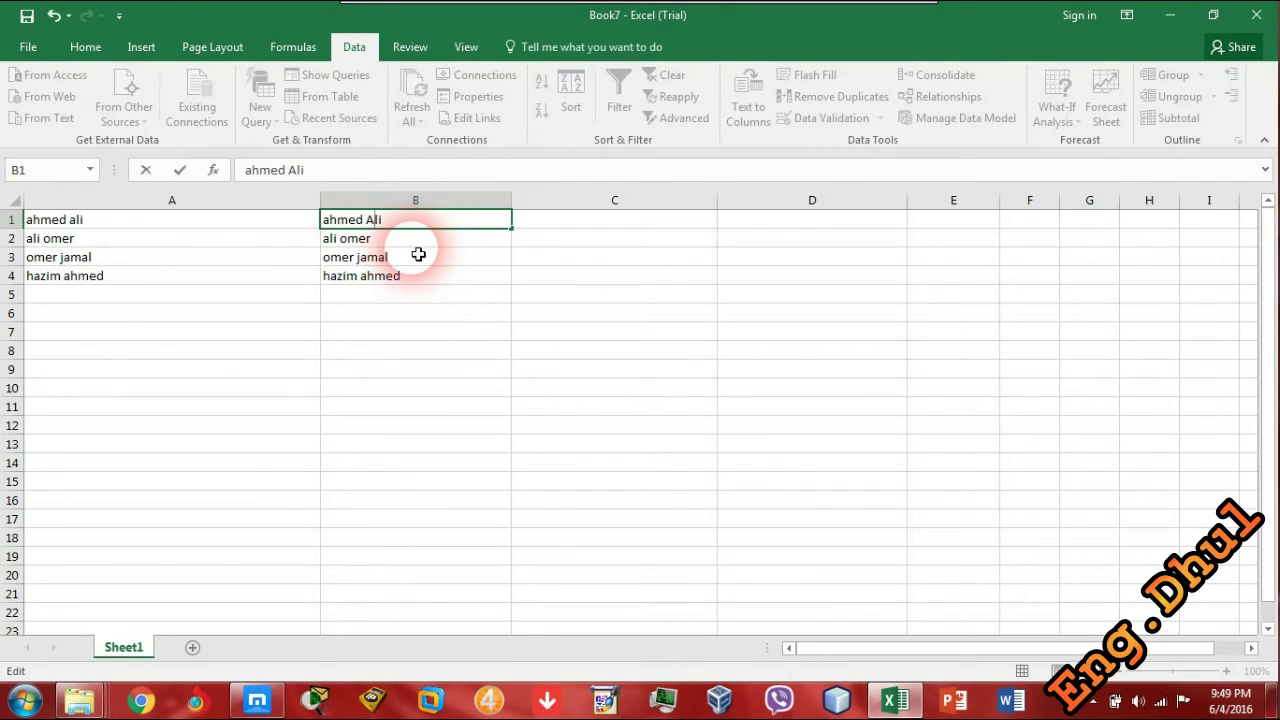
pyautogui.press('Return')
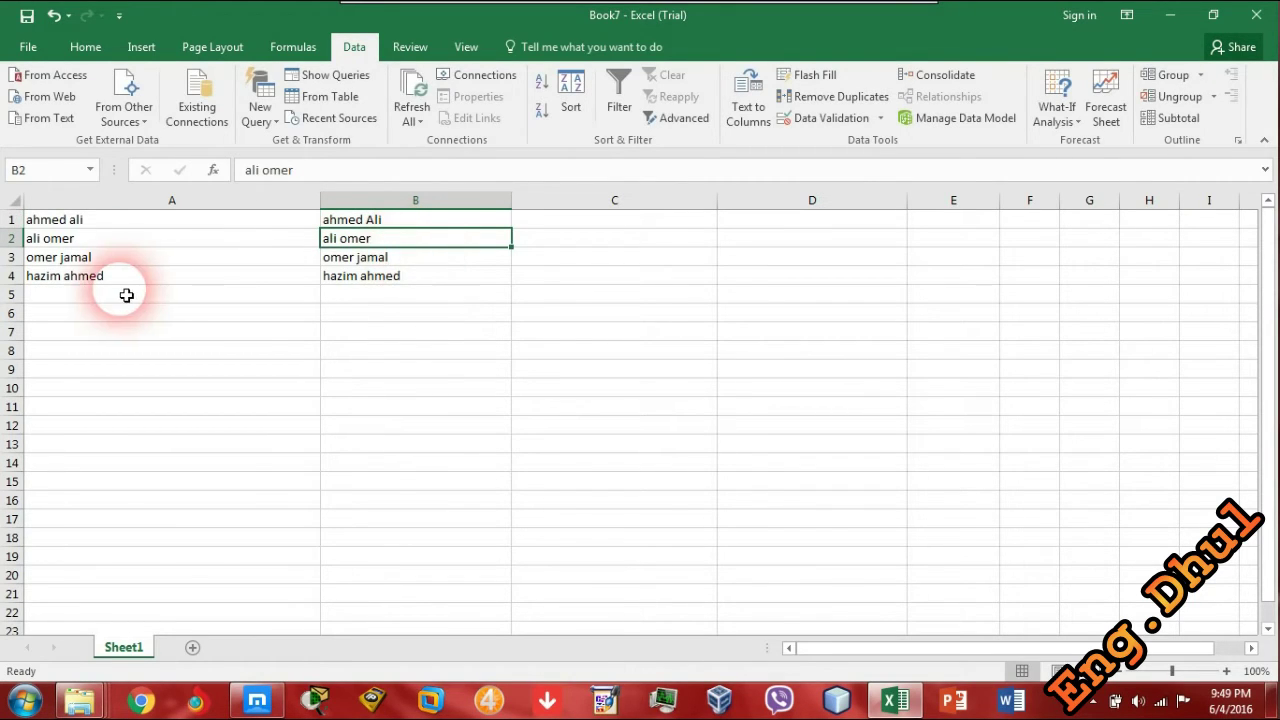
pyautogui.doubleClick(397, 241)
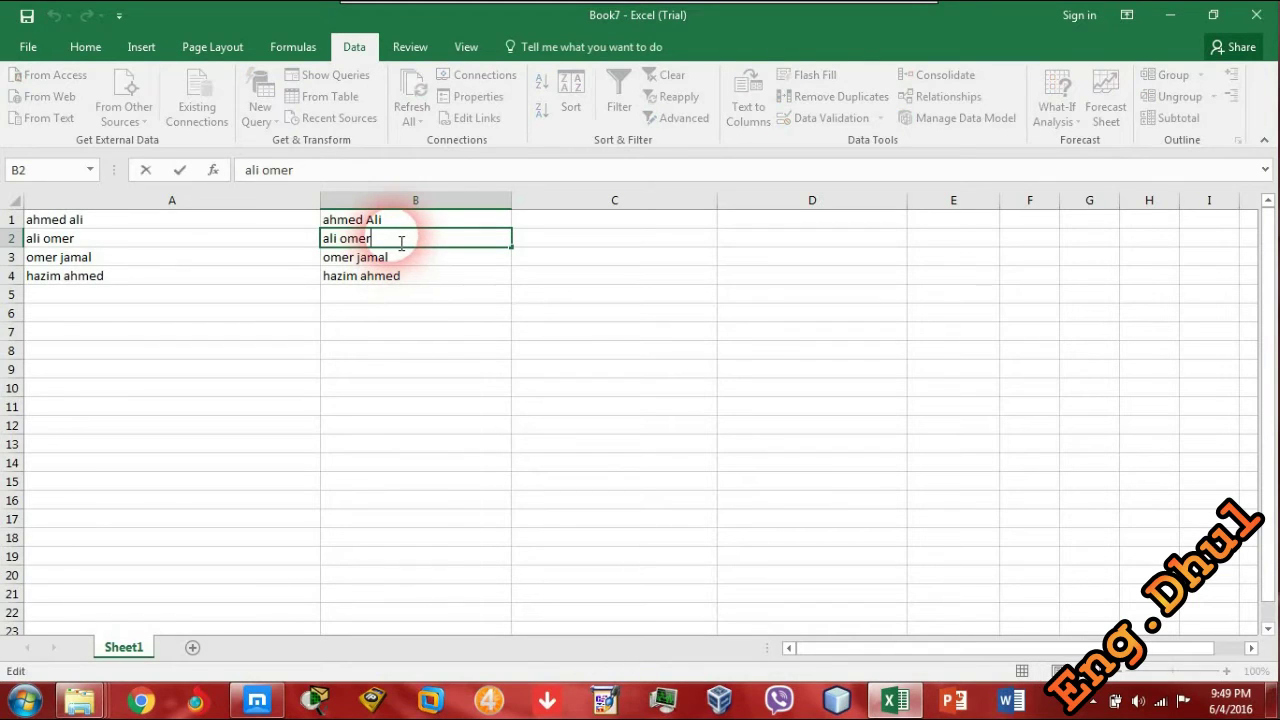
pyautogui.press('BackSpace')
pyautogui.press('BackSpace')
pyautogui.press('BackSpace')
pyautogui.press('BackSpace')
pyautogui.write('ayad')
pyautogui.click(420, 277)
pyautogui.click(425, 313)
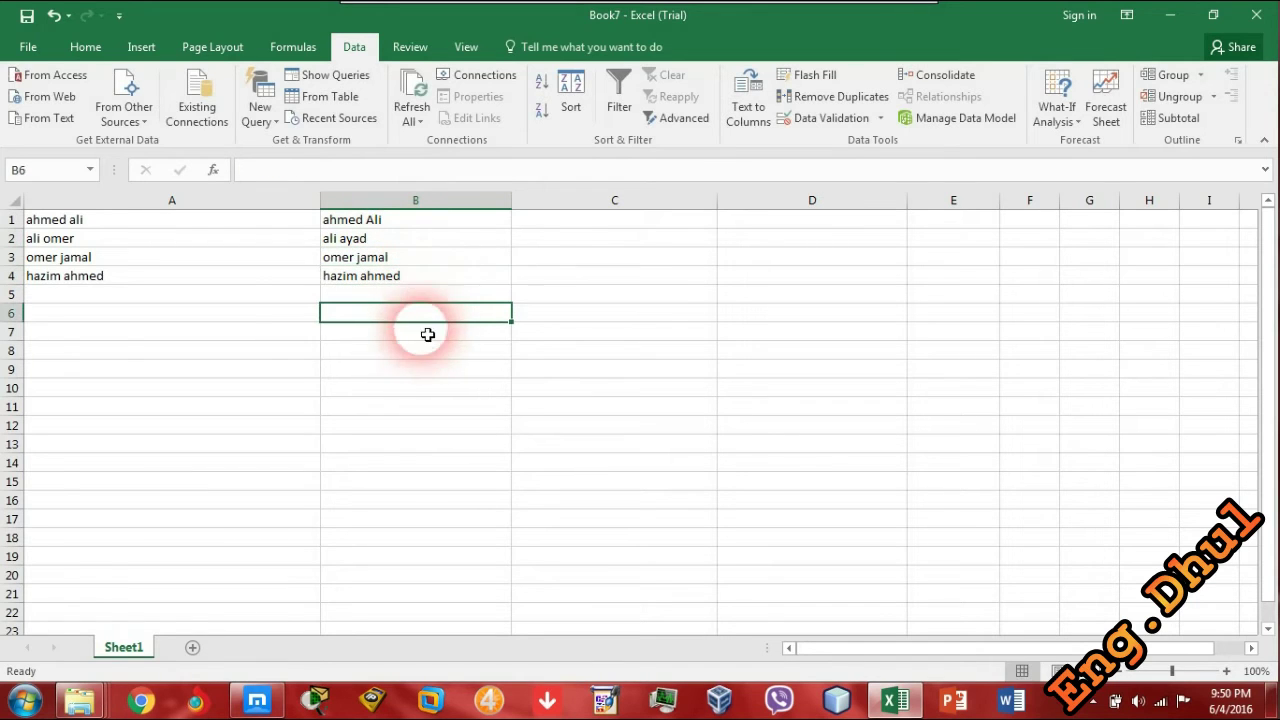
pyautogui.click(543, 240)
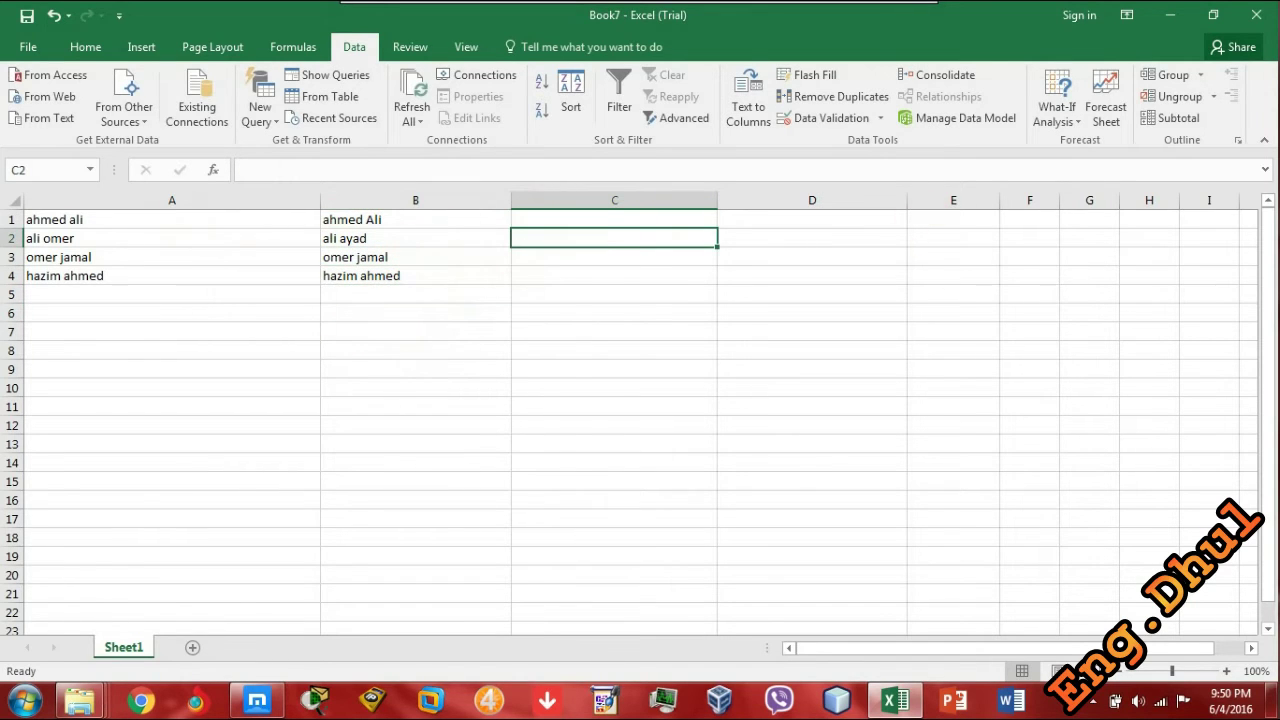
# - Write =EXACT(A1,B1) in C1 to compare the first name pair case-sensitively
pyautogui.hotkey('alt', 'Tab')
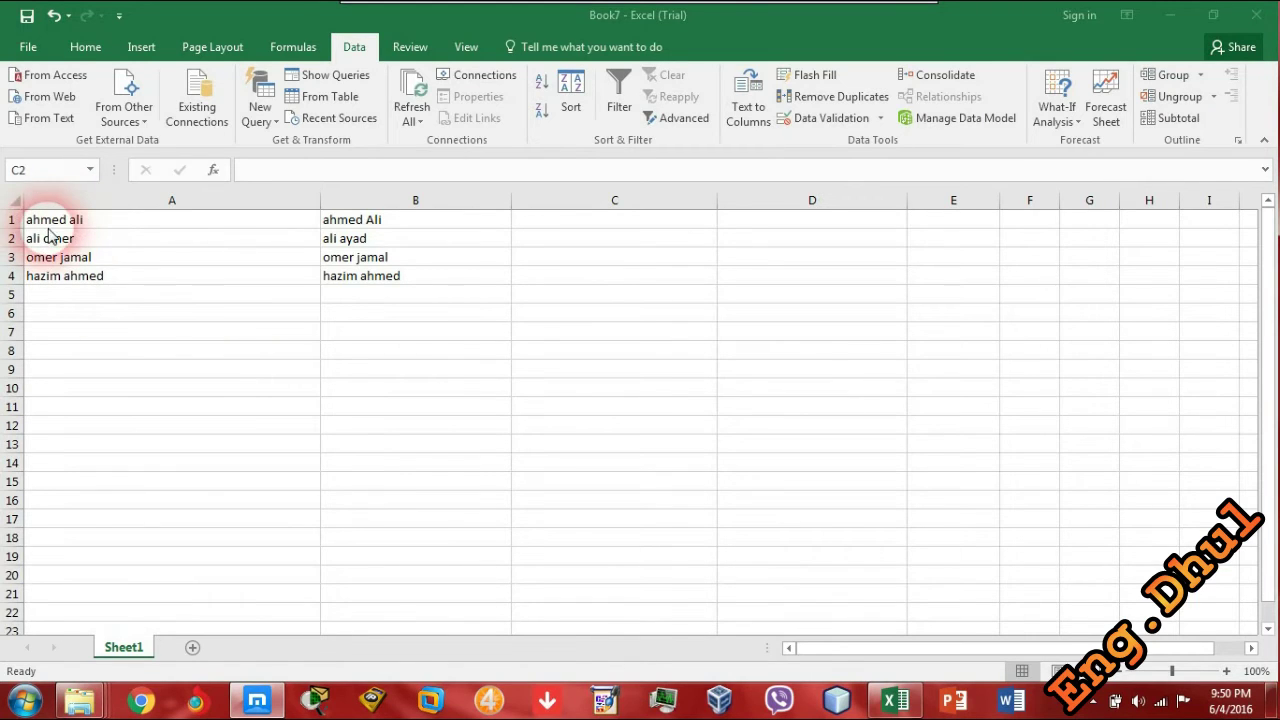
pyautogui.click(555, 238)
pyautogui.click(558, 220)
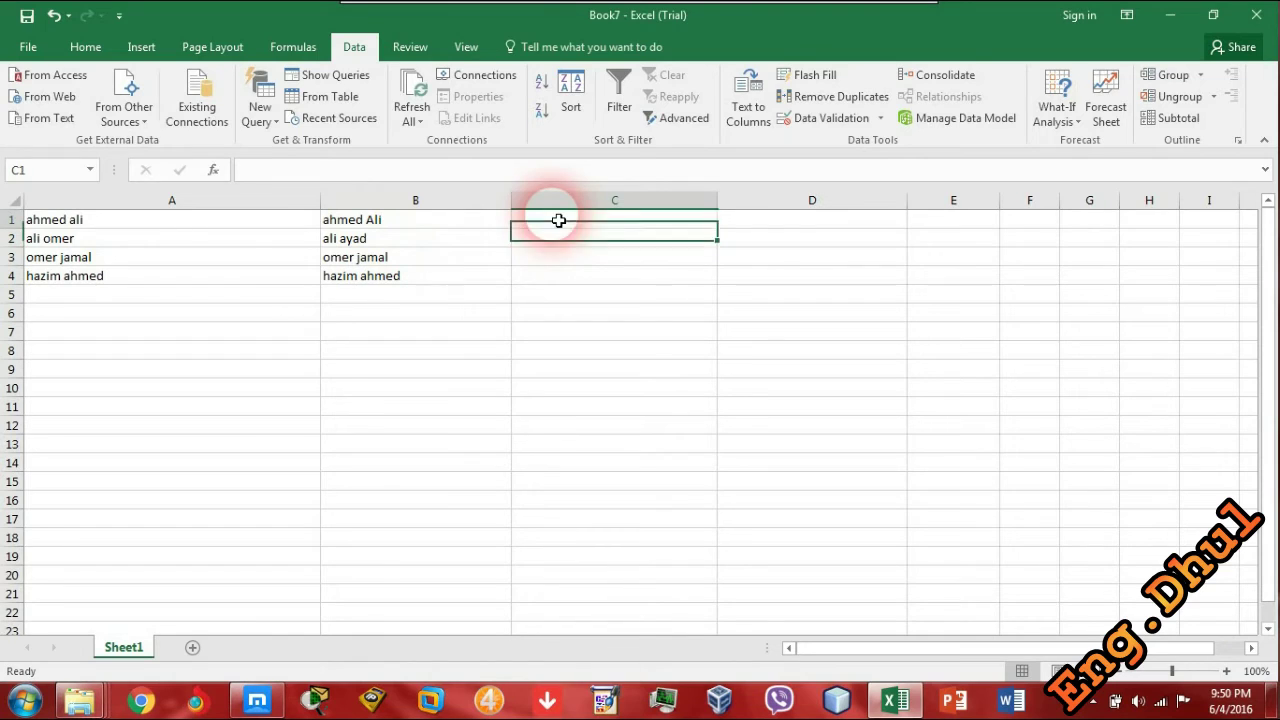
pyautogui.click(602, 171)
pyautogui.write('=')
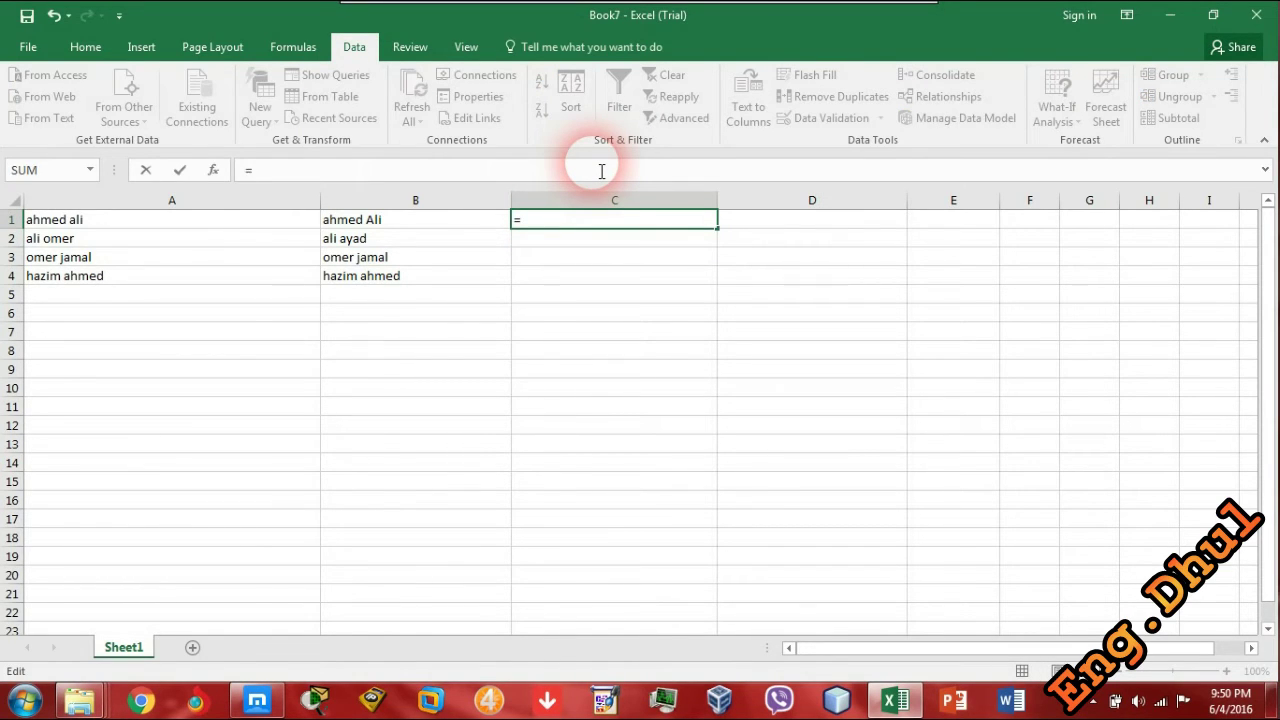
pyautogui.write('ex')
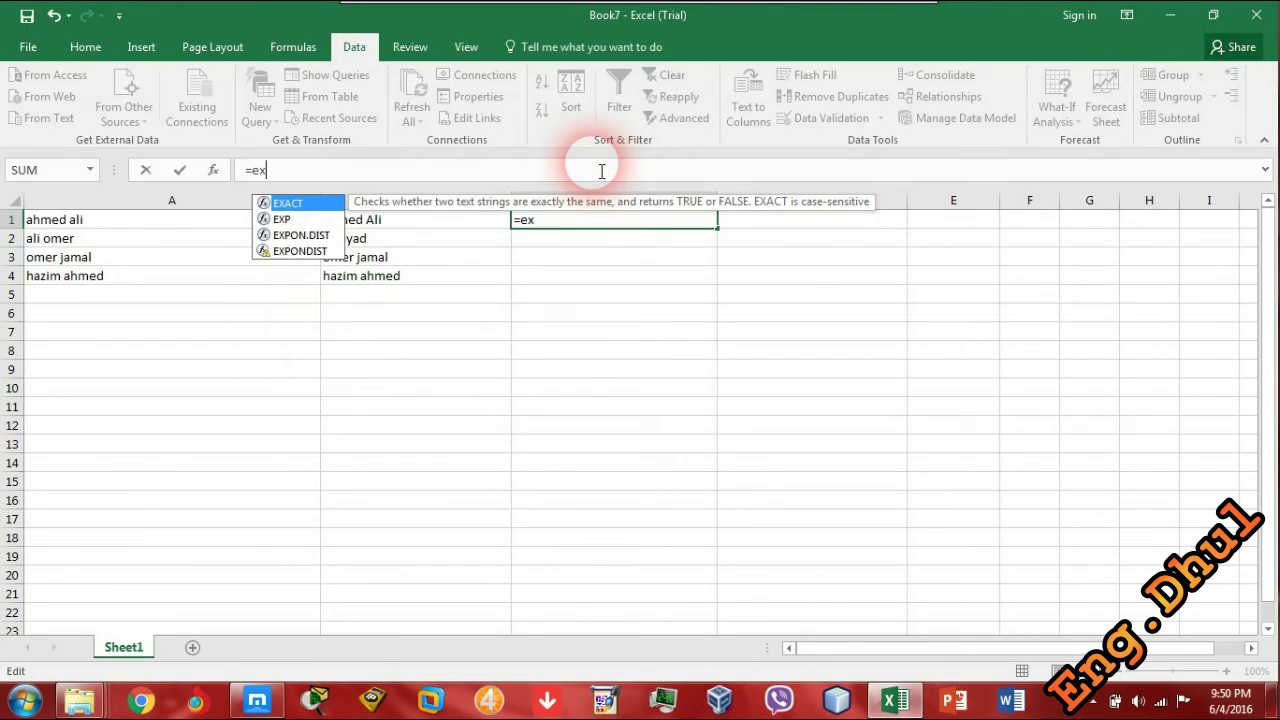
pyautogui.write('ac')
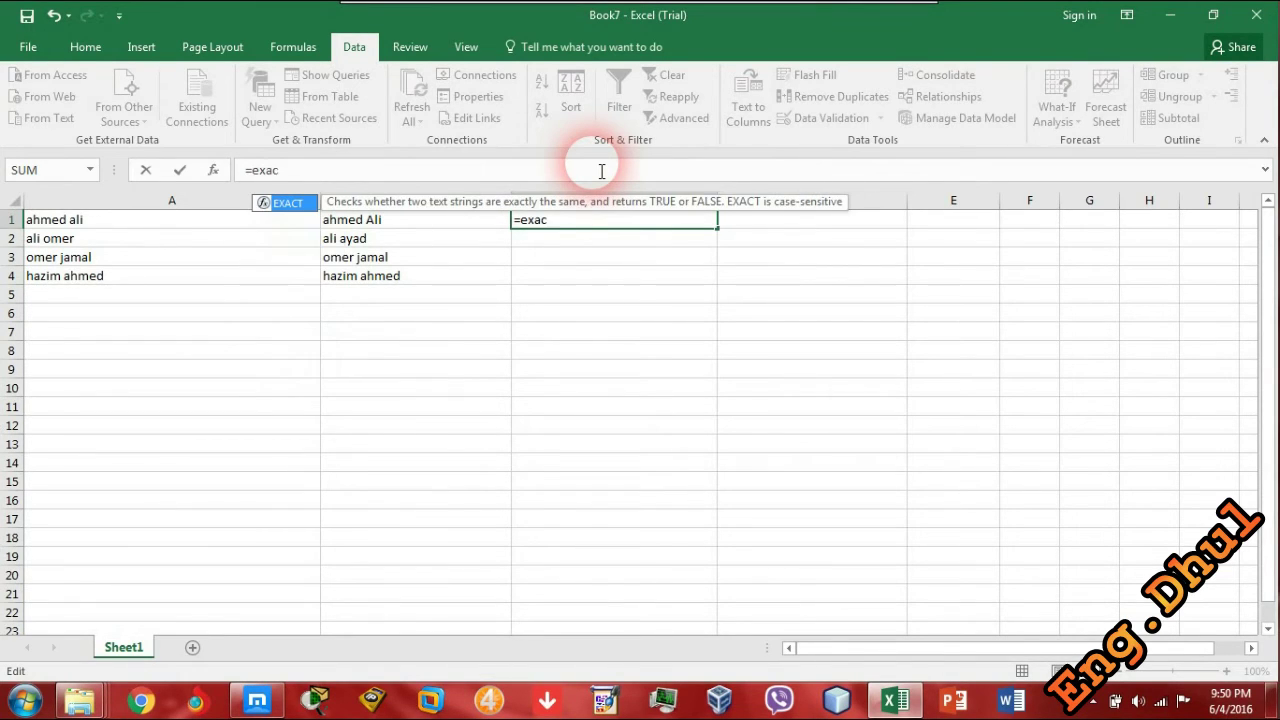
pyautogui.write('t')
pyautogui.press('Tab')
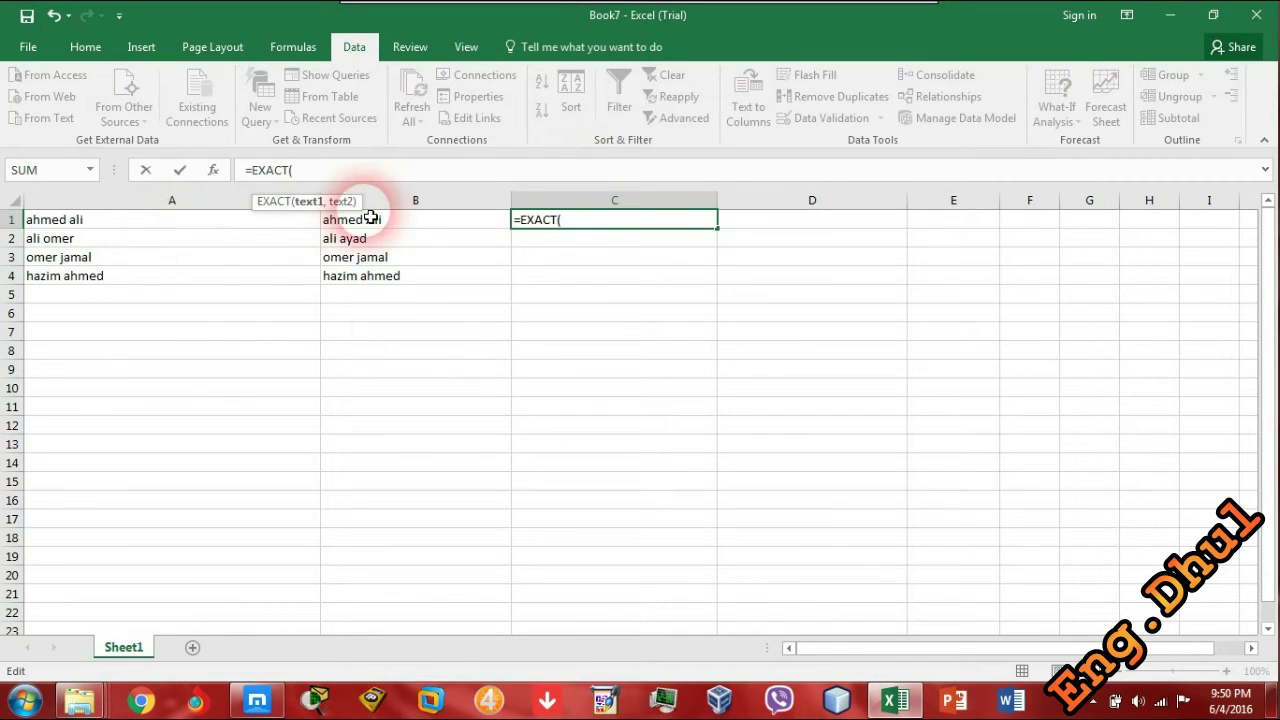
pyautogui.click(140, 220)
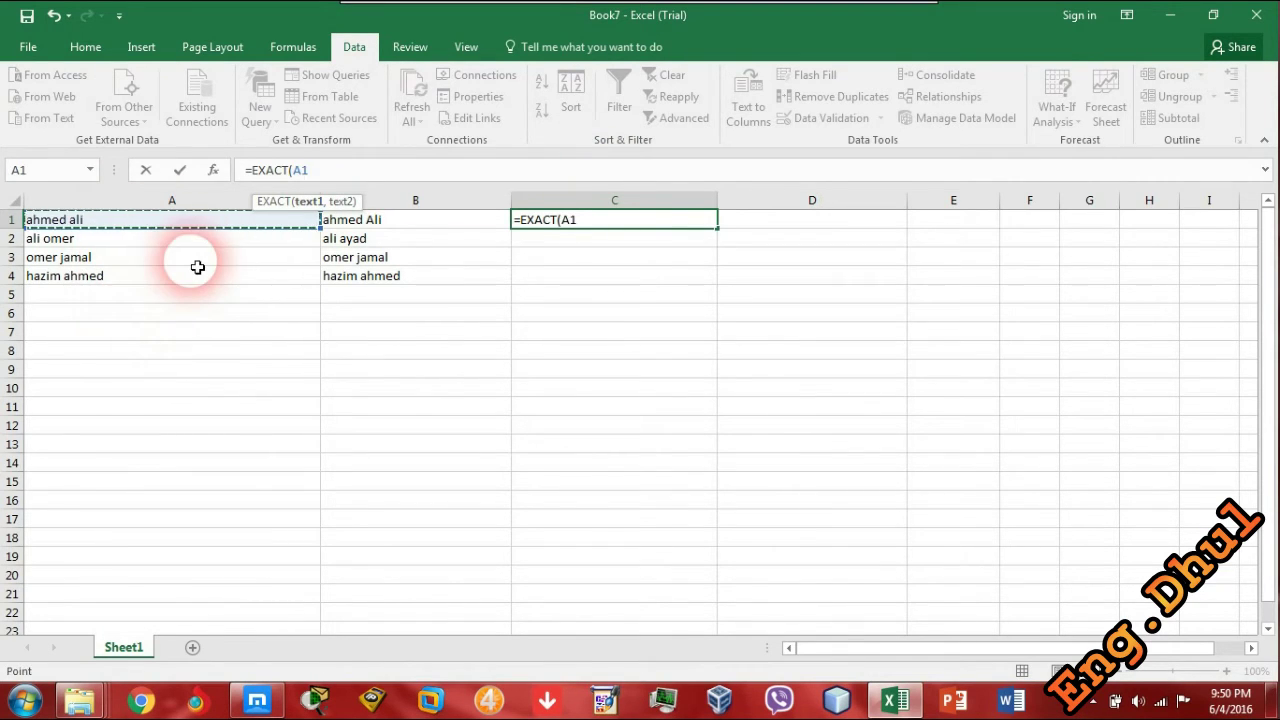
pyautogui.write(',')
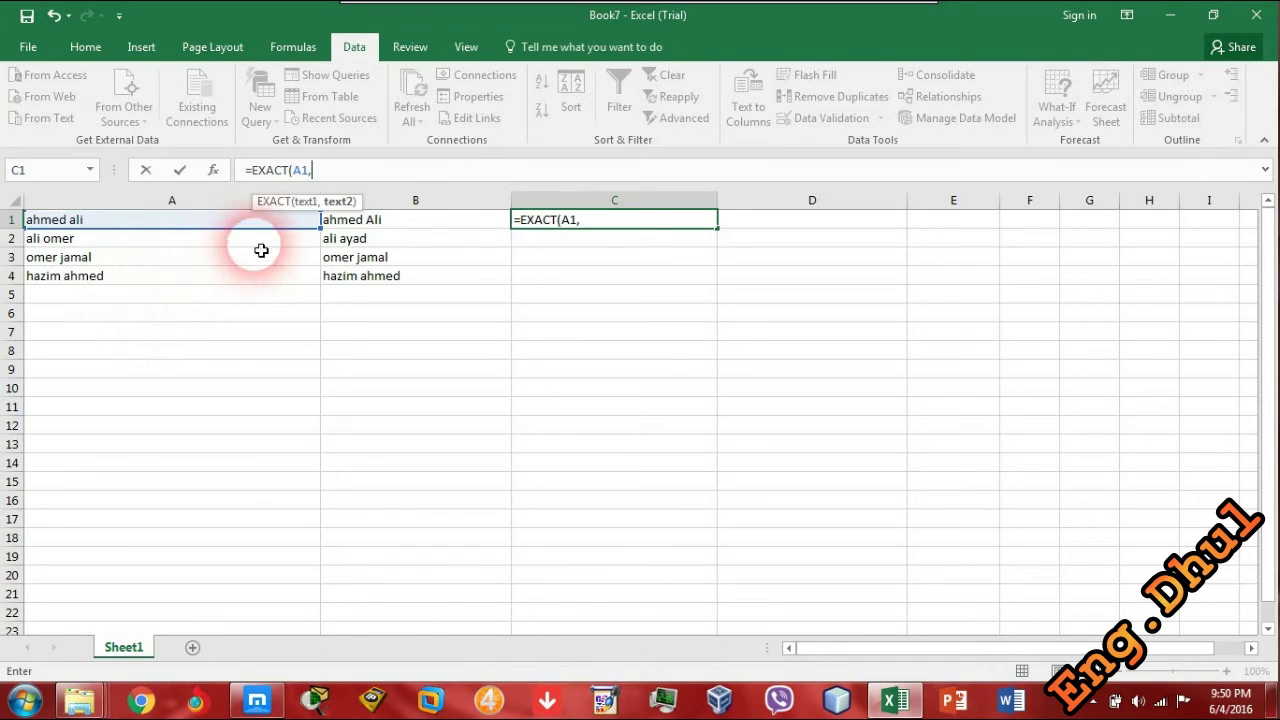
pyautogui.click(430, 219)
pyautogui.write(')')
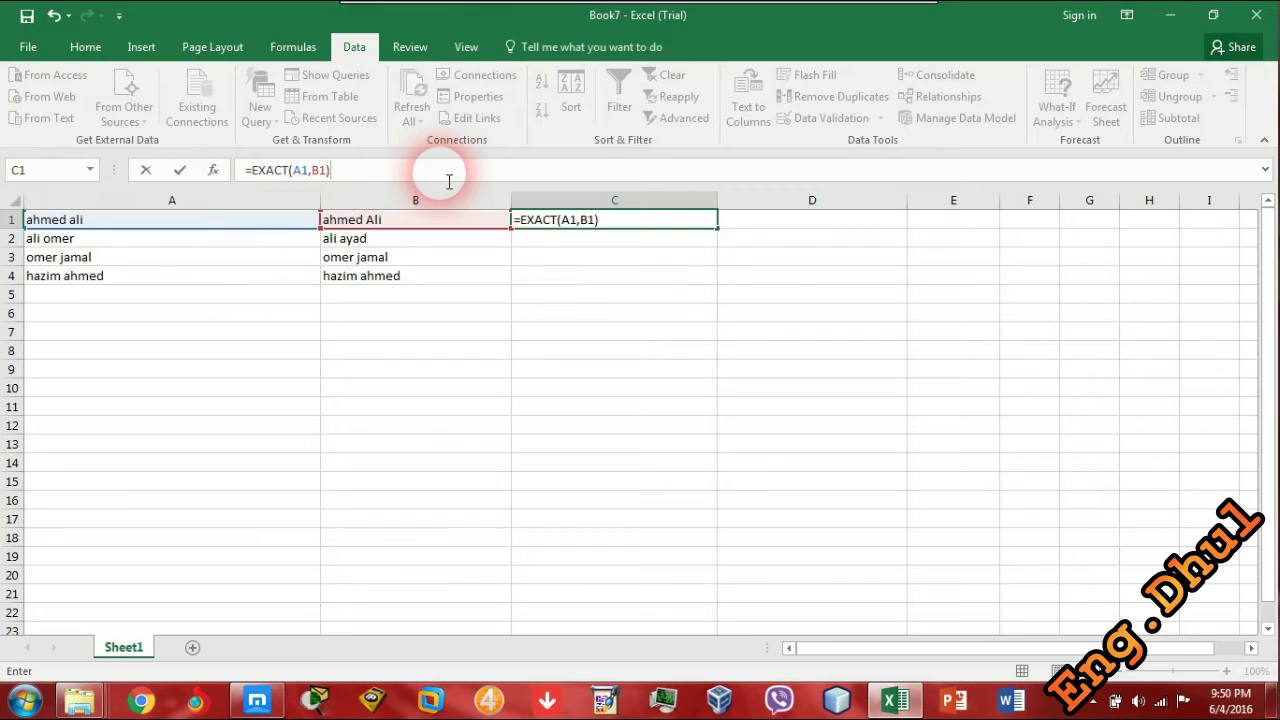
pyautogui.press('Return')
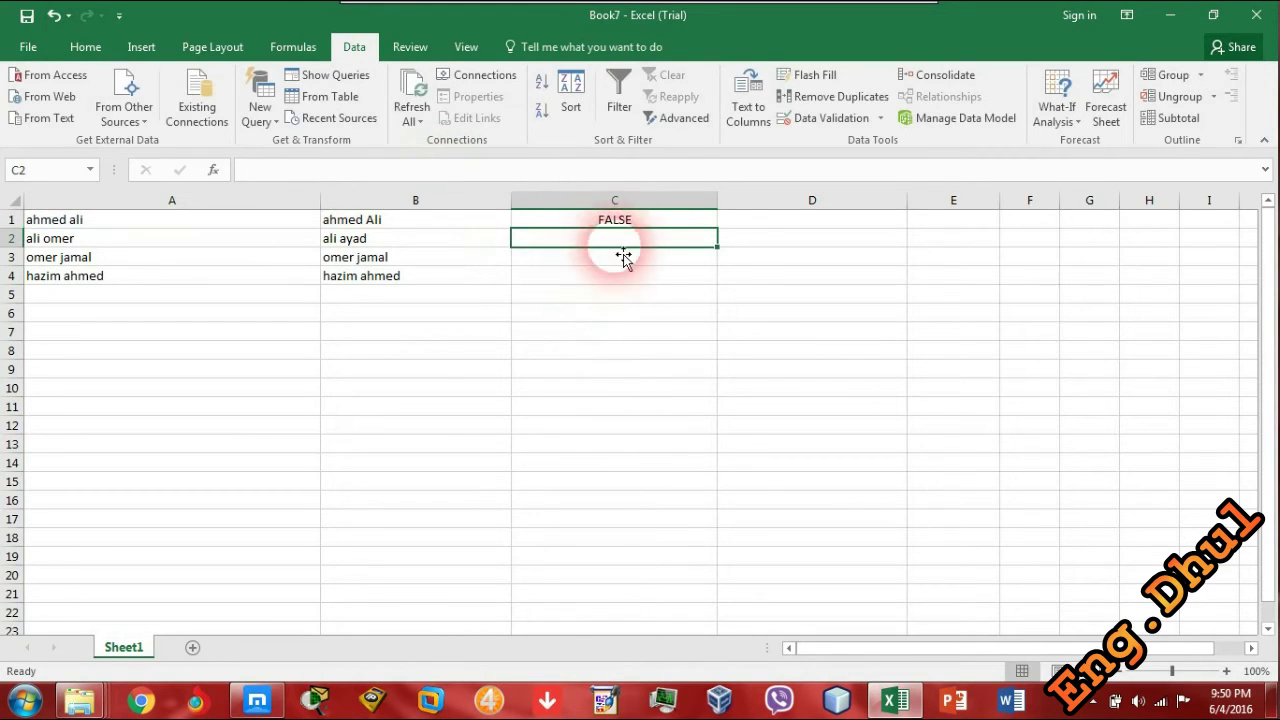
pyautogui.click(710, 223)
pyautogui.doubleClick(725, 238)
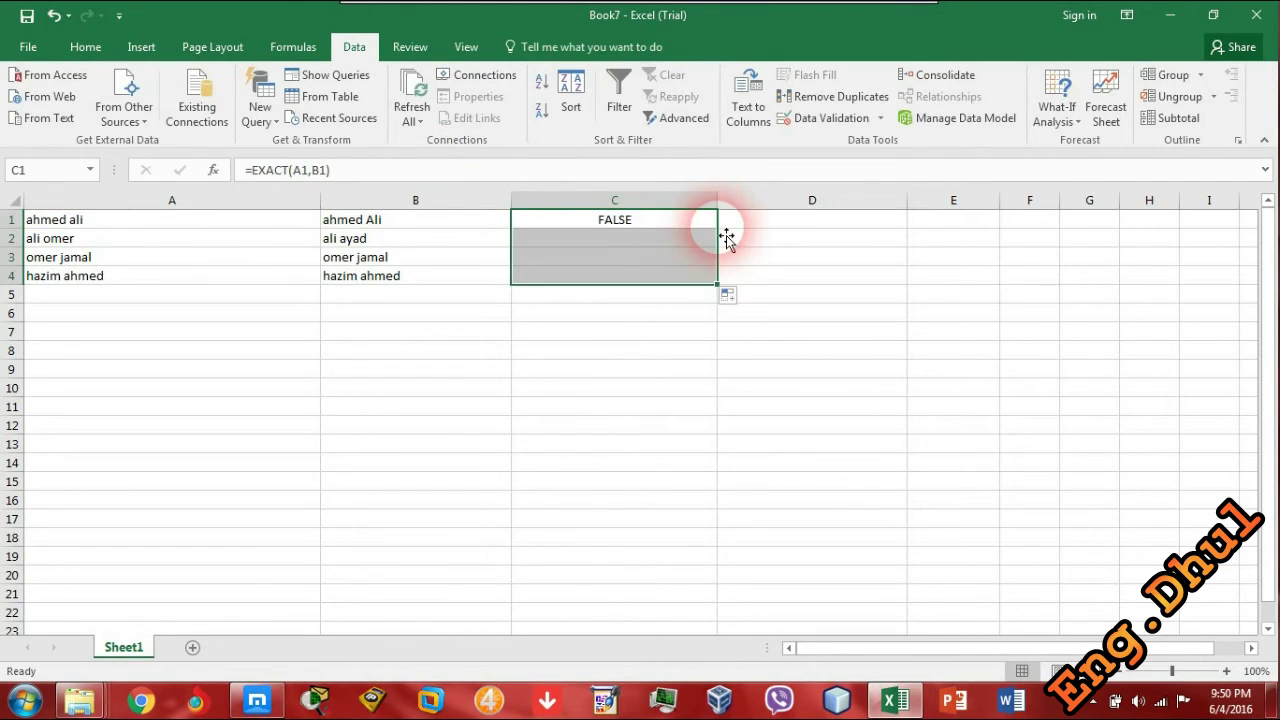
pyautogui.click(612, 350)
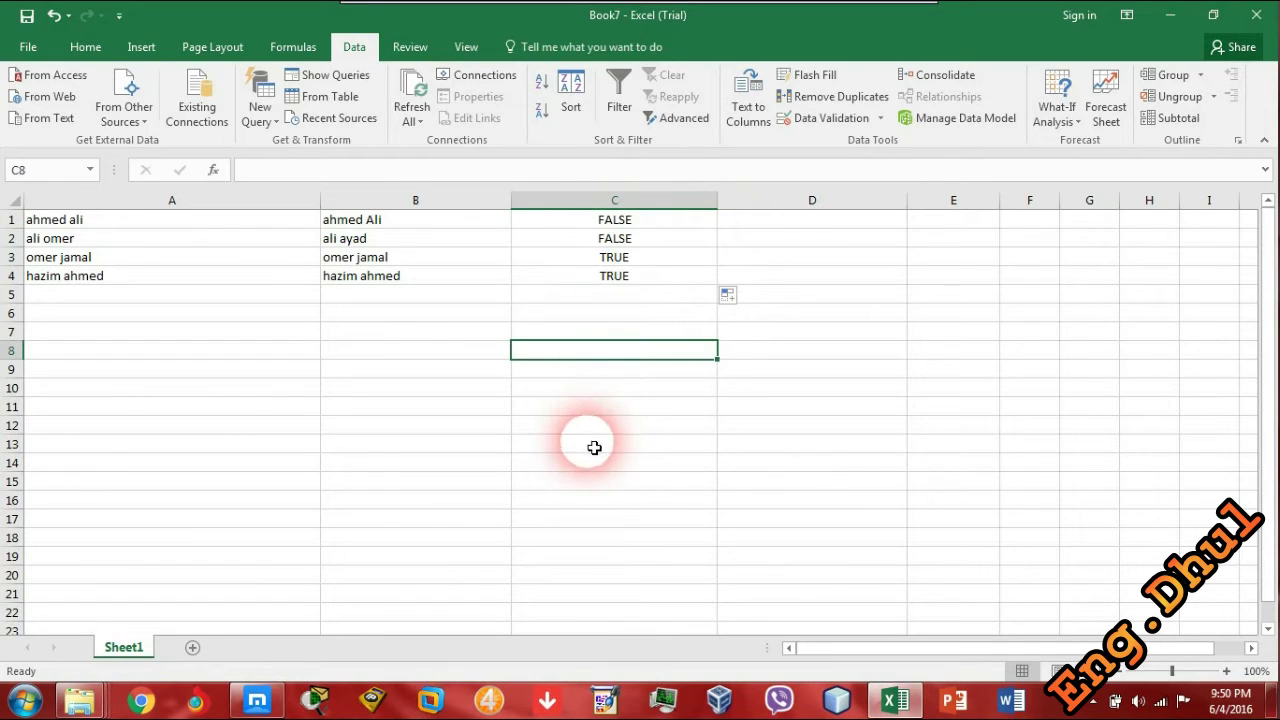
pyautogui.click(305, 219)
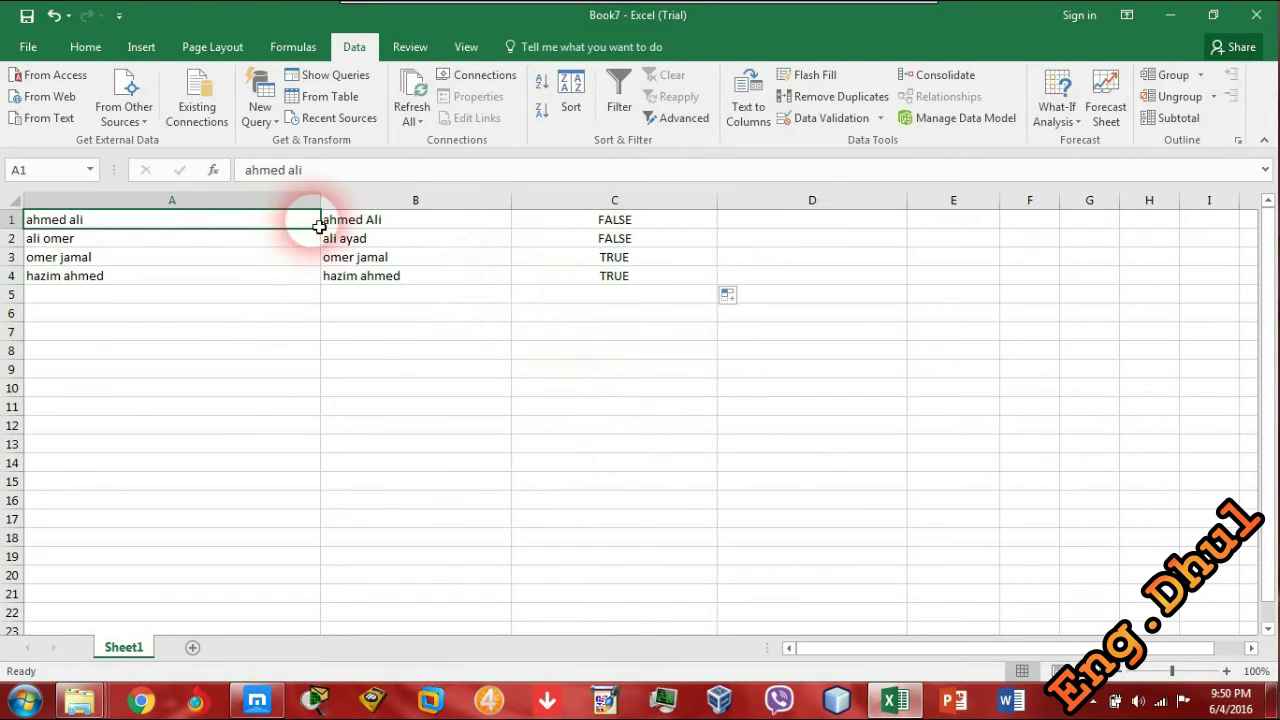
pyautogui.click(415, 219)
pyautogui.click(597, 222)
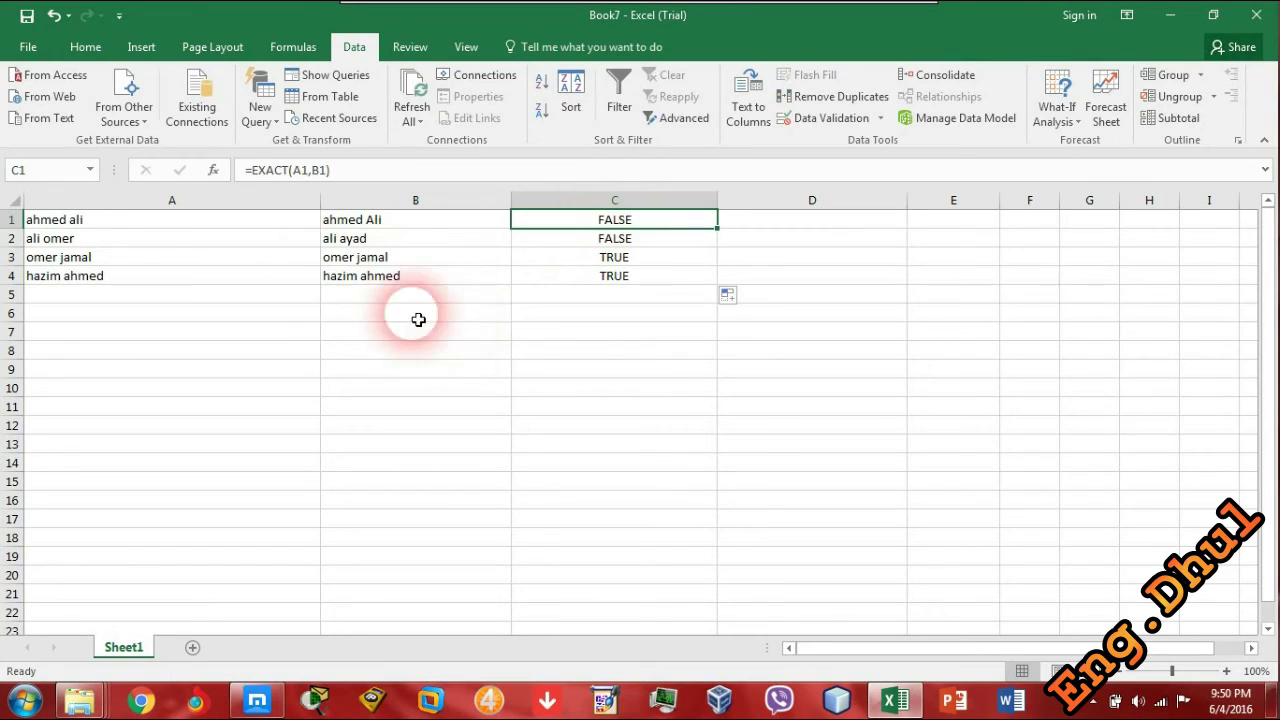
pyautogui.moveTo(380, 276); pyautogui.dragTo(186, 262)
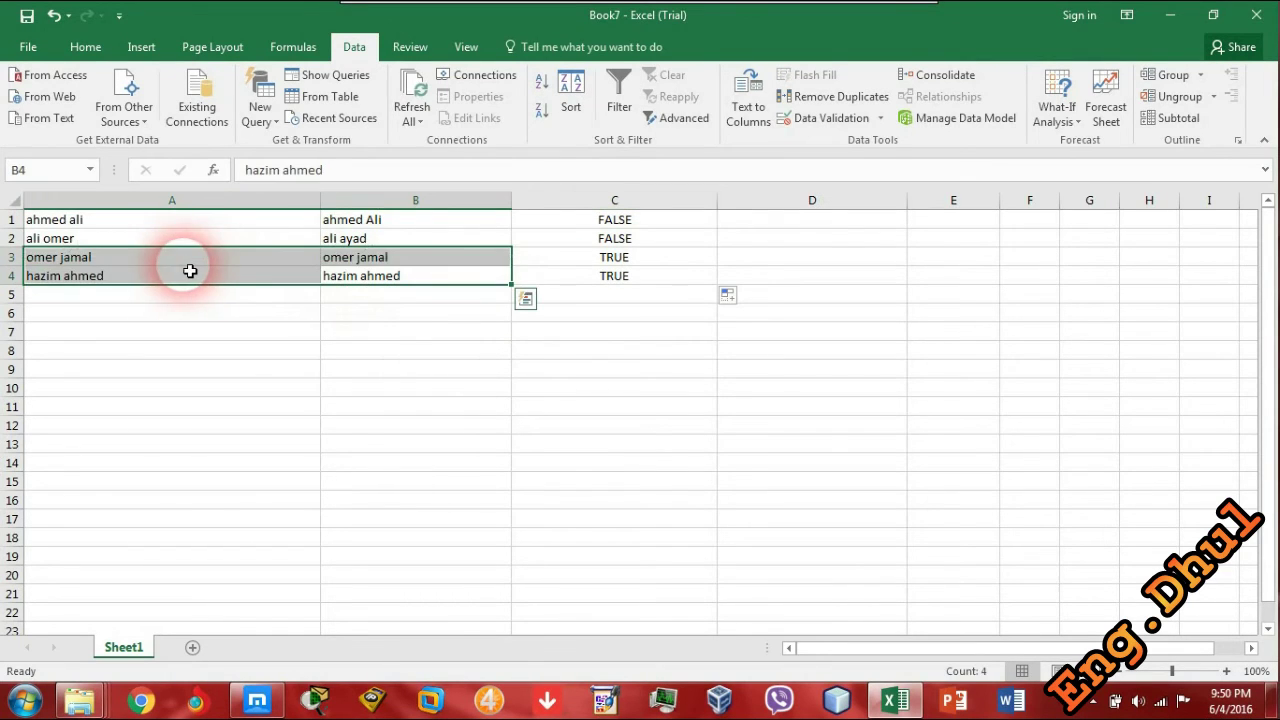
pyautogui.click(229, 331)
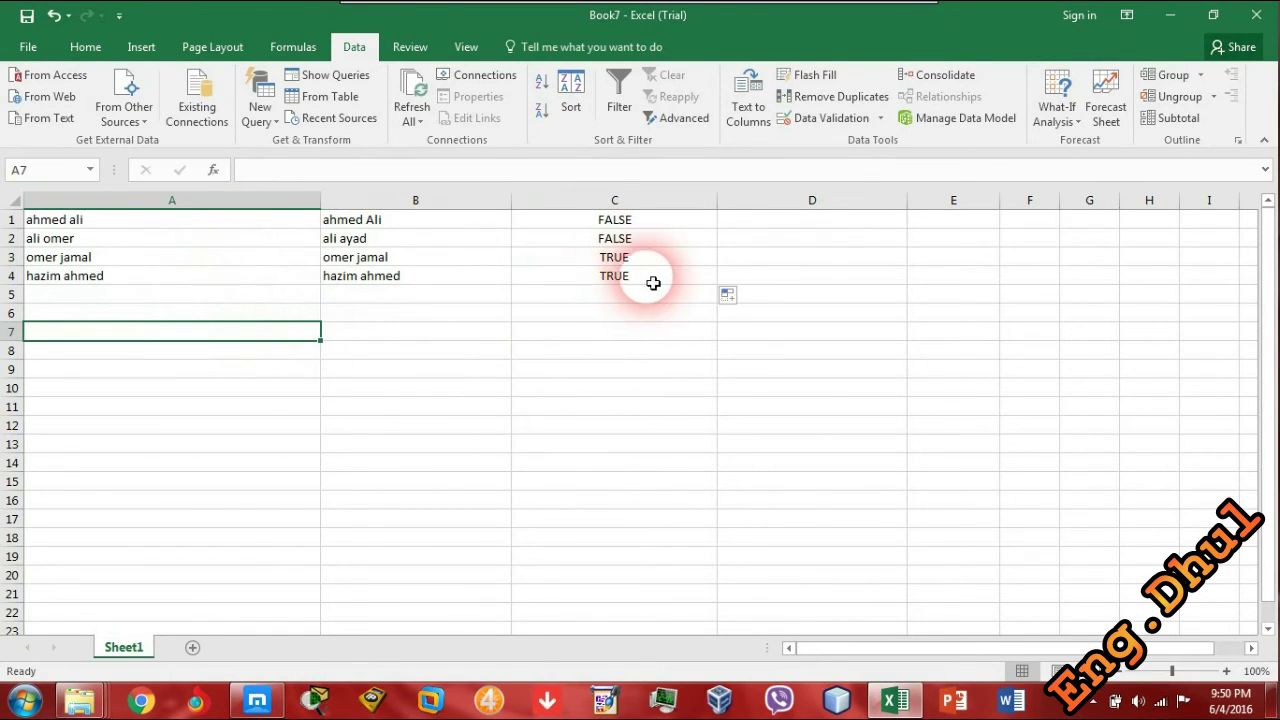
pyautogui.moveTo(645, 277); pyautogui.dragTo(212, 258)
pyautogui.click(269, 403)
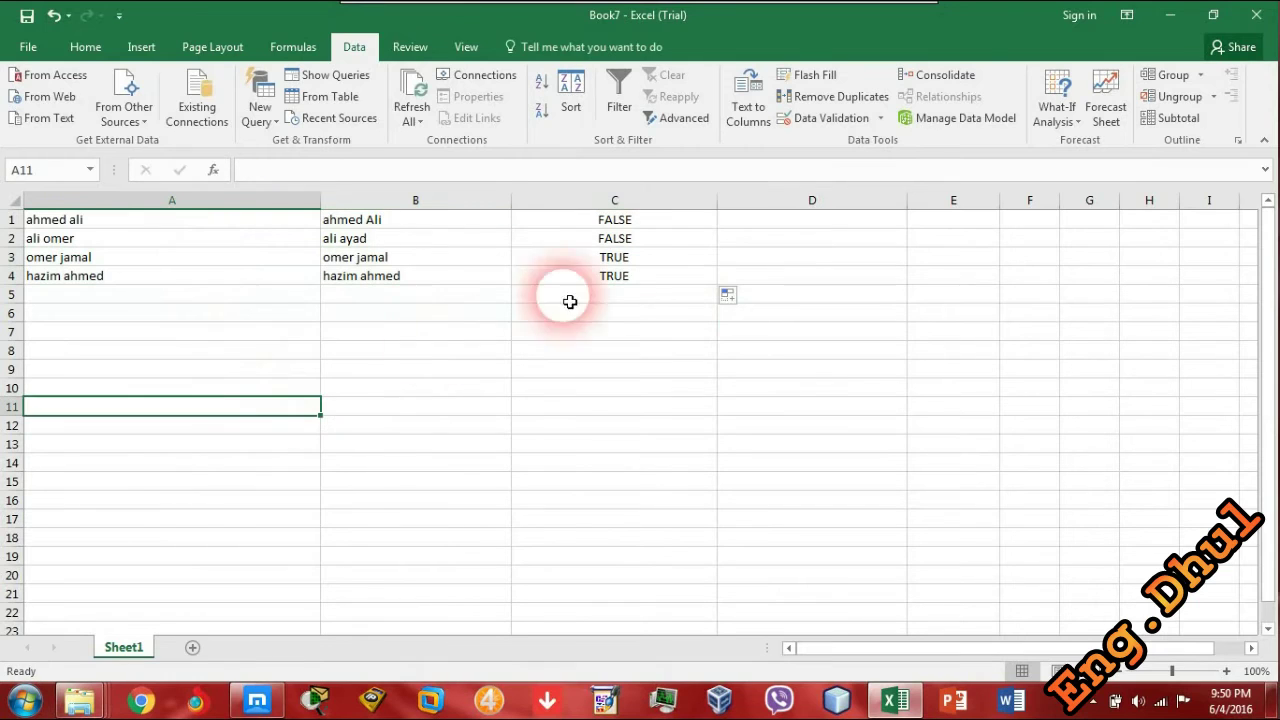
pyautogui.moveTo(602, 240); pyautogui.dragTo(600, 229)
pyautogui.click(549, 372)
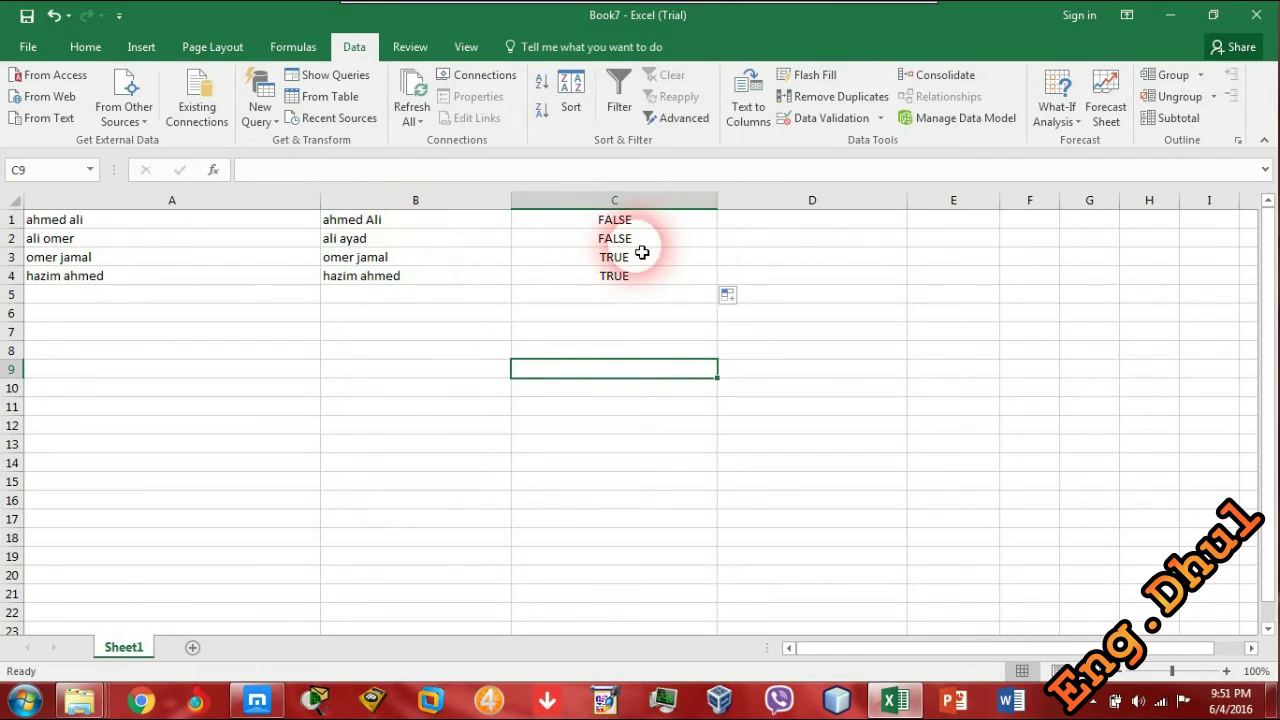
pyautogui.click(496, 244)
pyautogui.click(575, 248)
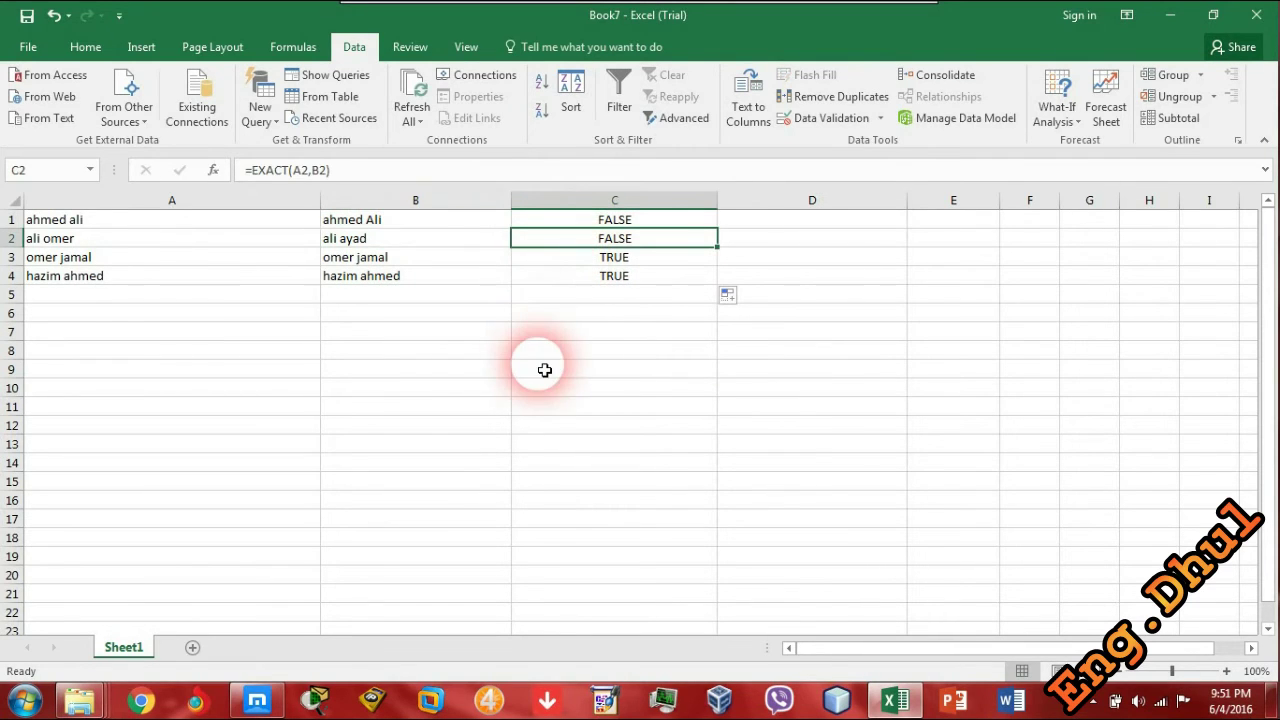
pyautogui.click(400, 219)
pyautogui.click(214, 221)
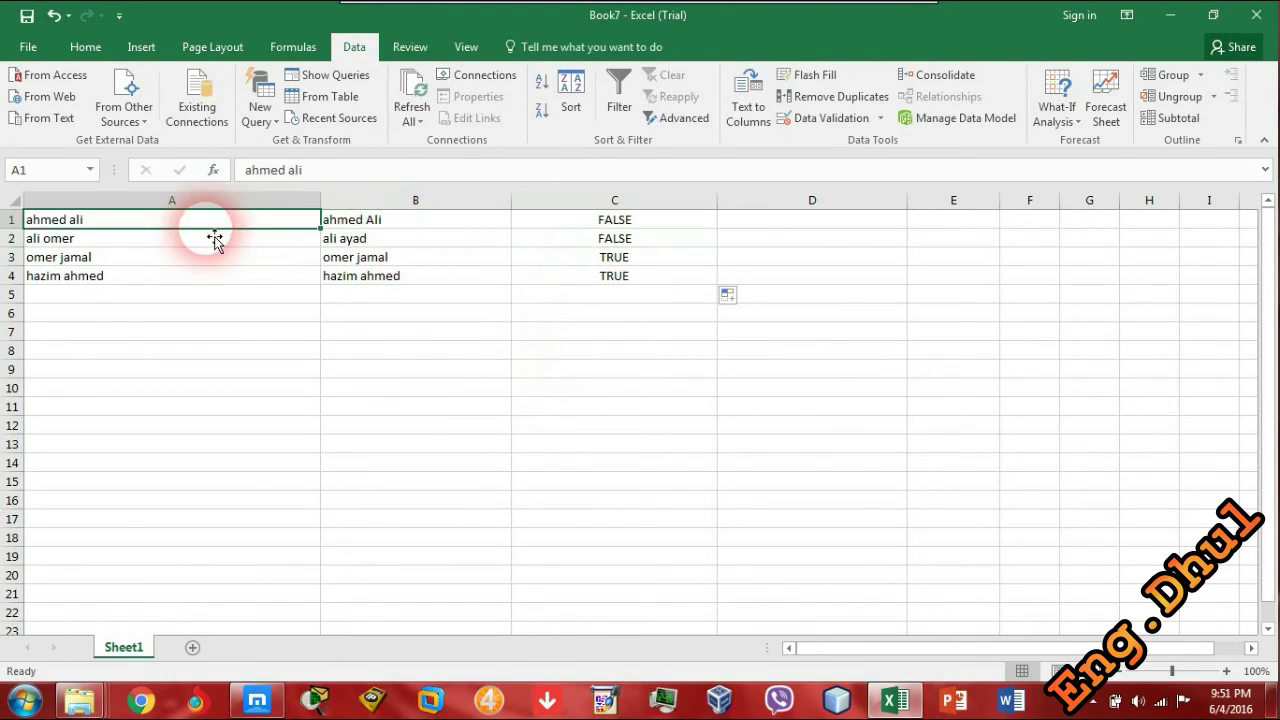
pyautogui.click(330, 221)
pyautogui.doubleClick(372, 226)
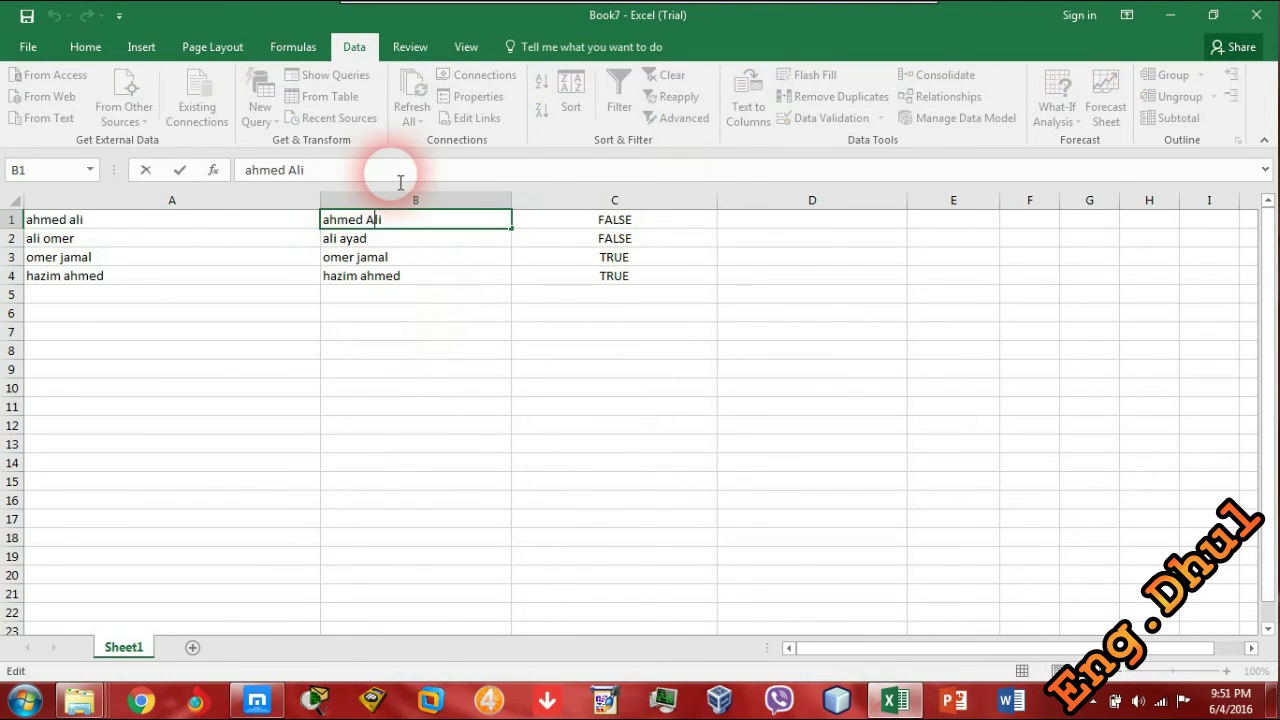
pyautogui.click(618, 219)
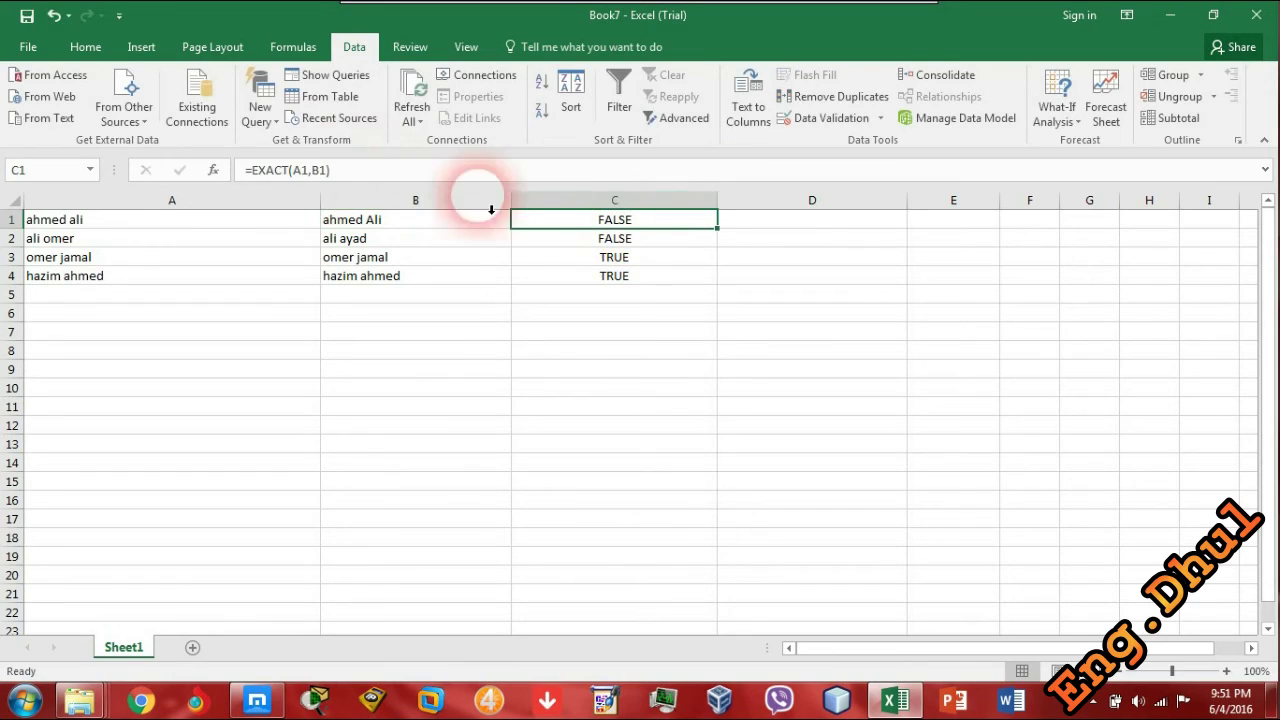
pyautogui.click(284, 170)
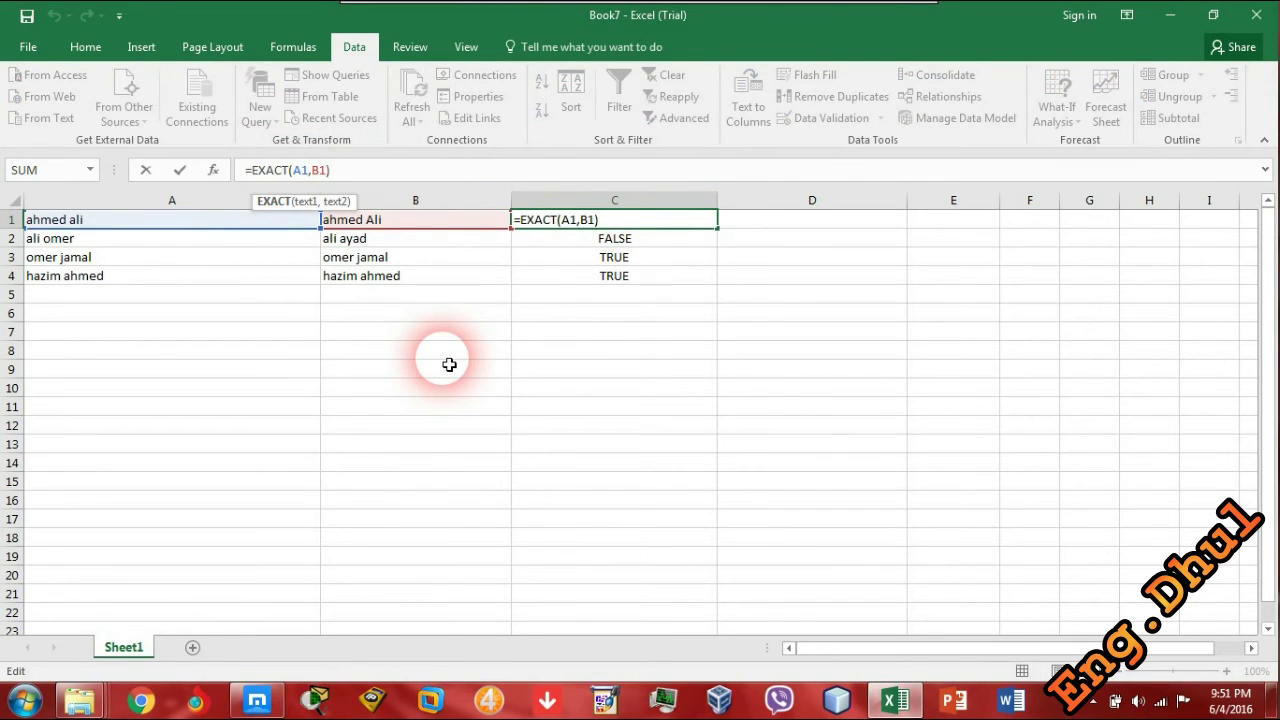
pyautogui.click(461, 370)
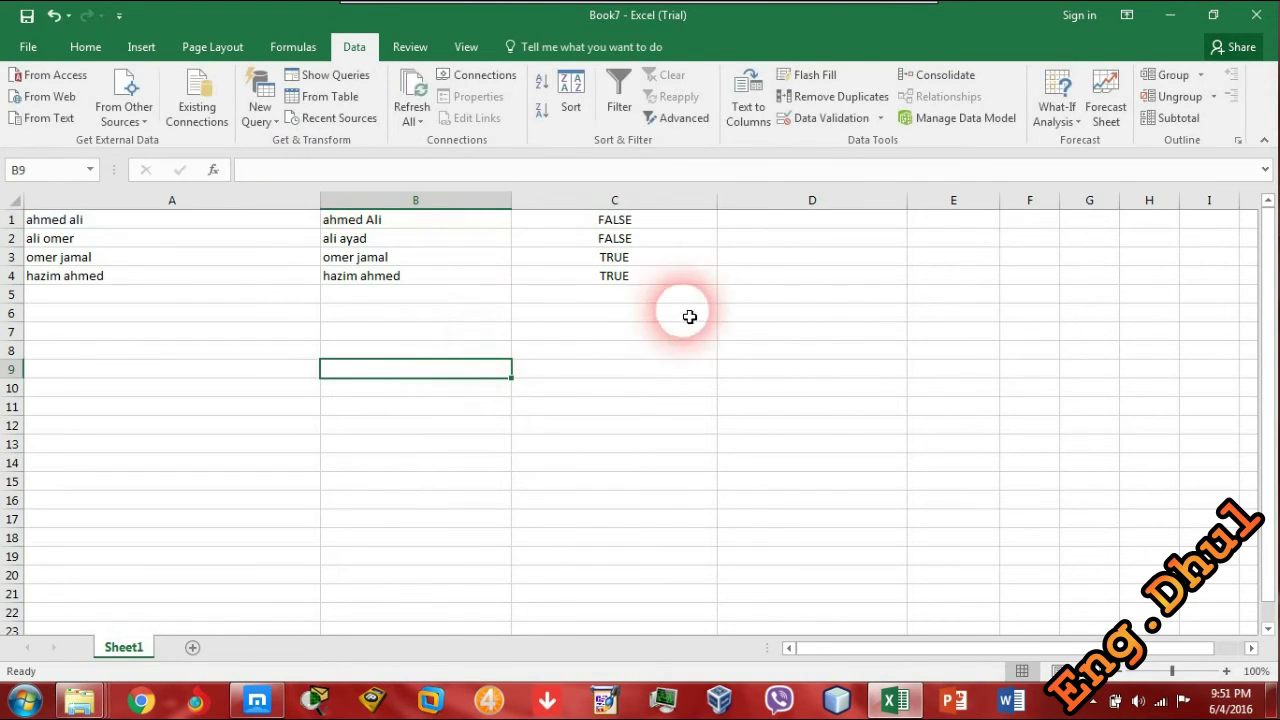
pyautogui.click(652, 296)
pyautogui.write('cae')
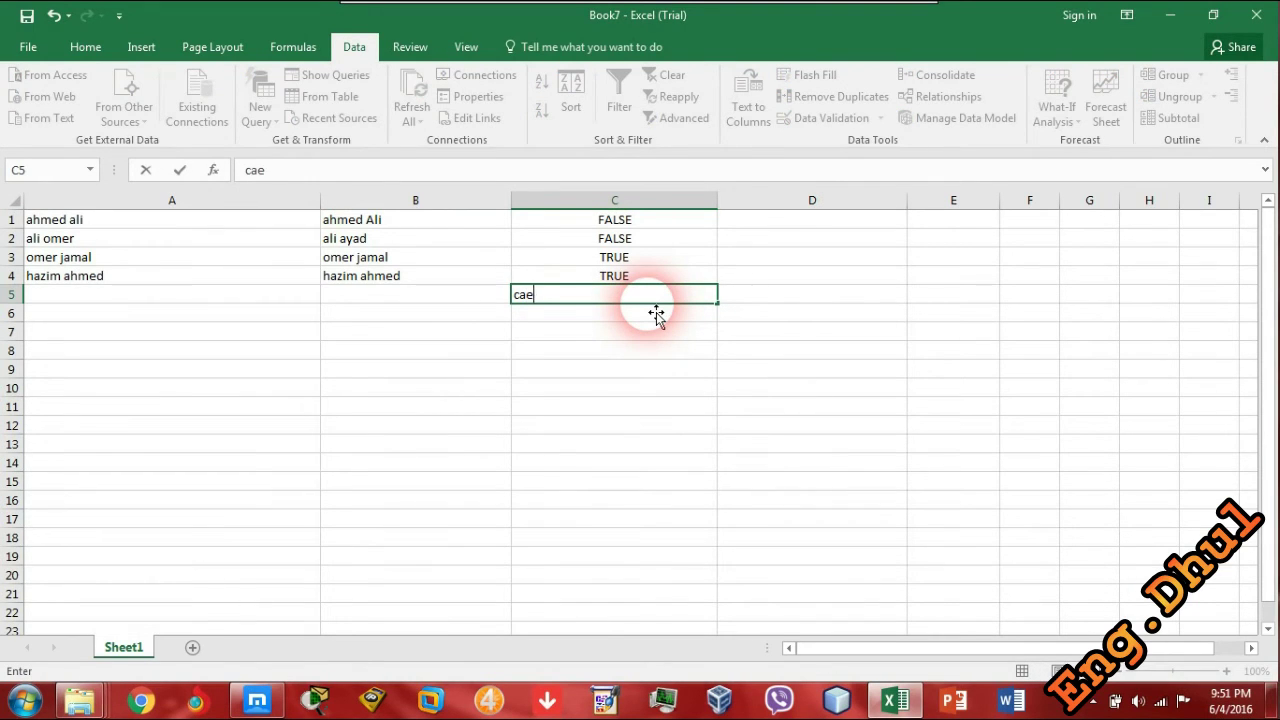
pyautogui.press('BackSpace')
pyautogui.write('se')
pyautogui.press('BackSpace')
pyautogui.write('=')
pyautogui.press('BackSpace')
pyautogui.write('- sensitive')
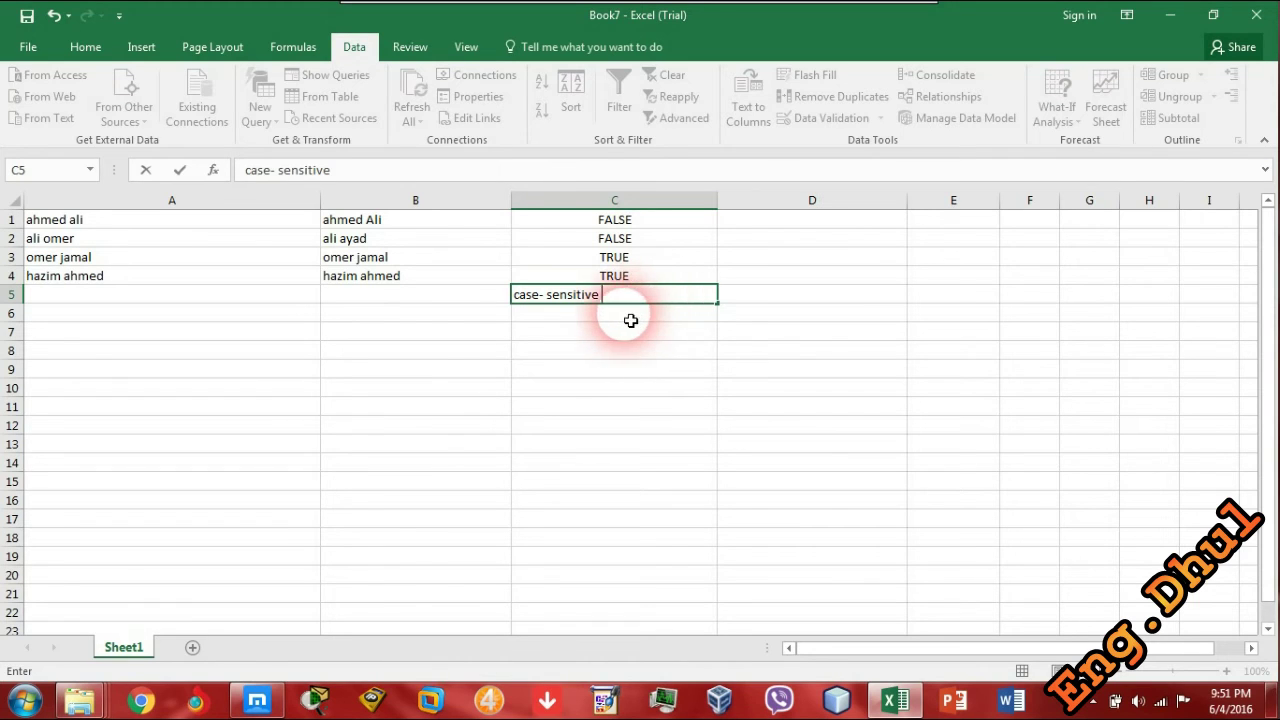
pyautogui.press('Return')
pyautogui.write('A a')
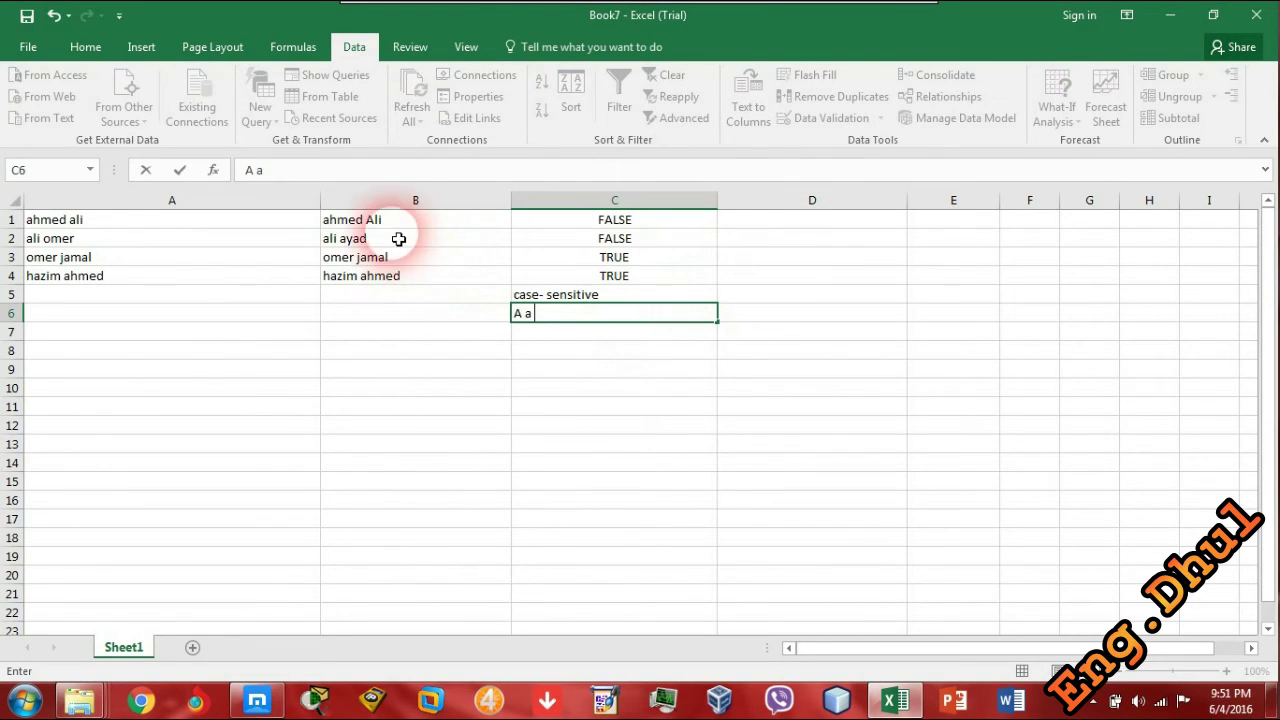
pyautogui.click(360, 226)
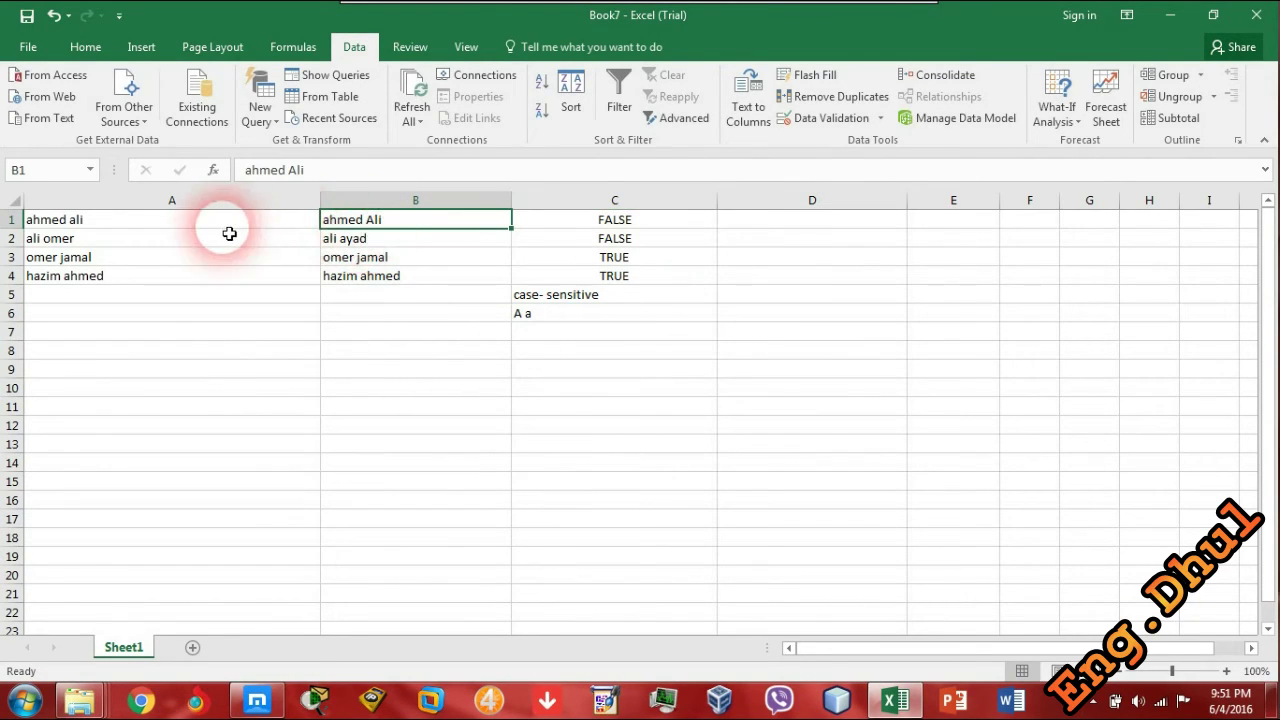
pyautogui.press('Left')
pyautogui.click(362, 220)
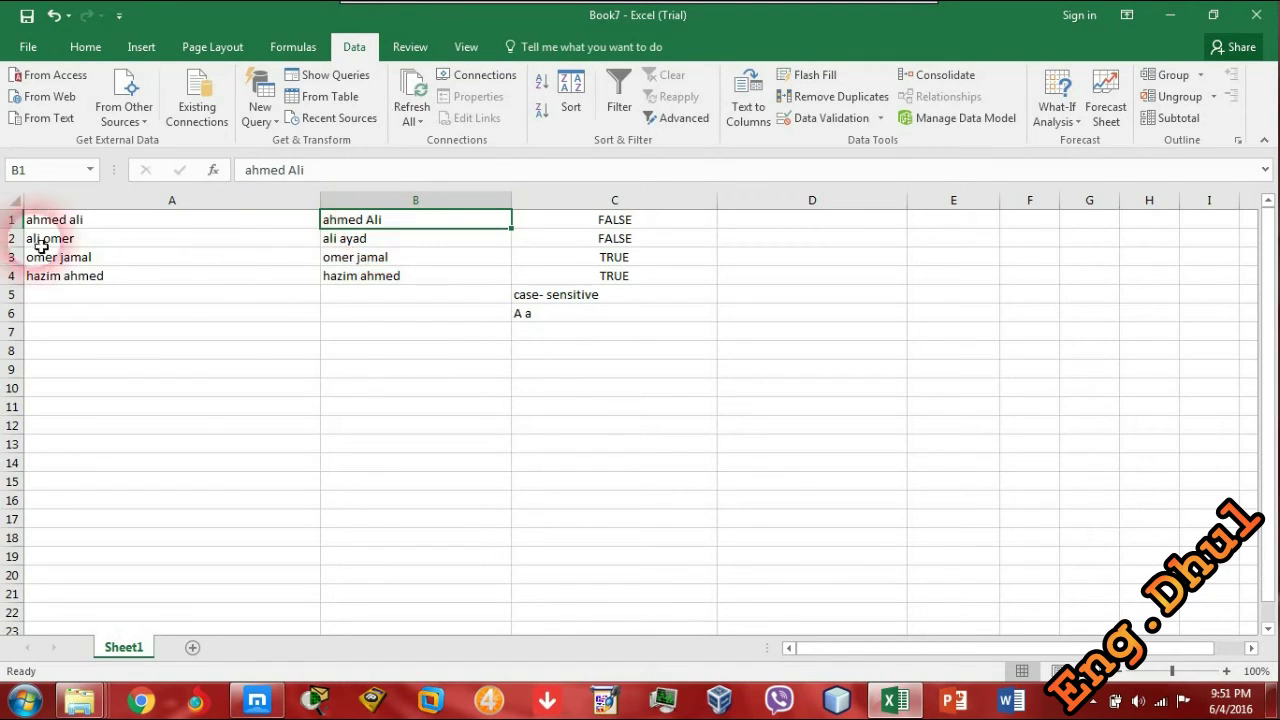
pyautogui.click(90, 240)
pyautogui.click(80, 220)
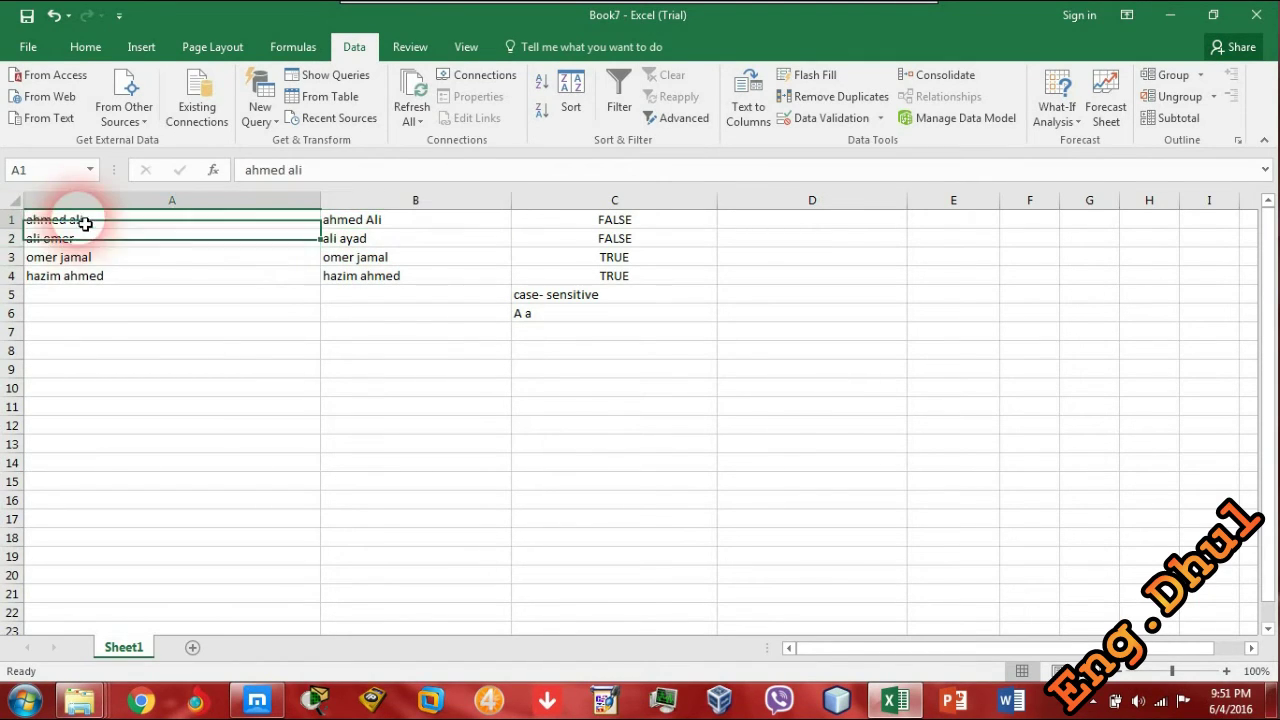
pyautogui.click(402, 222)
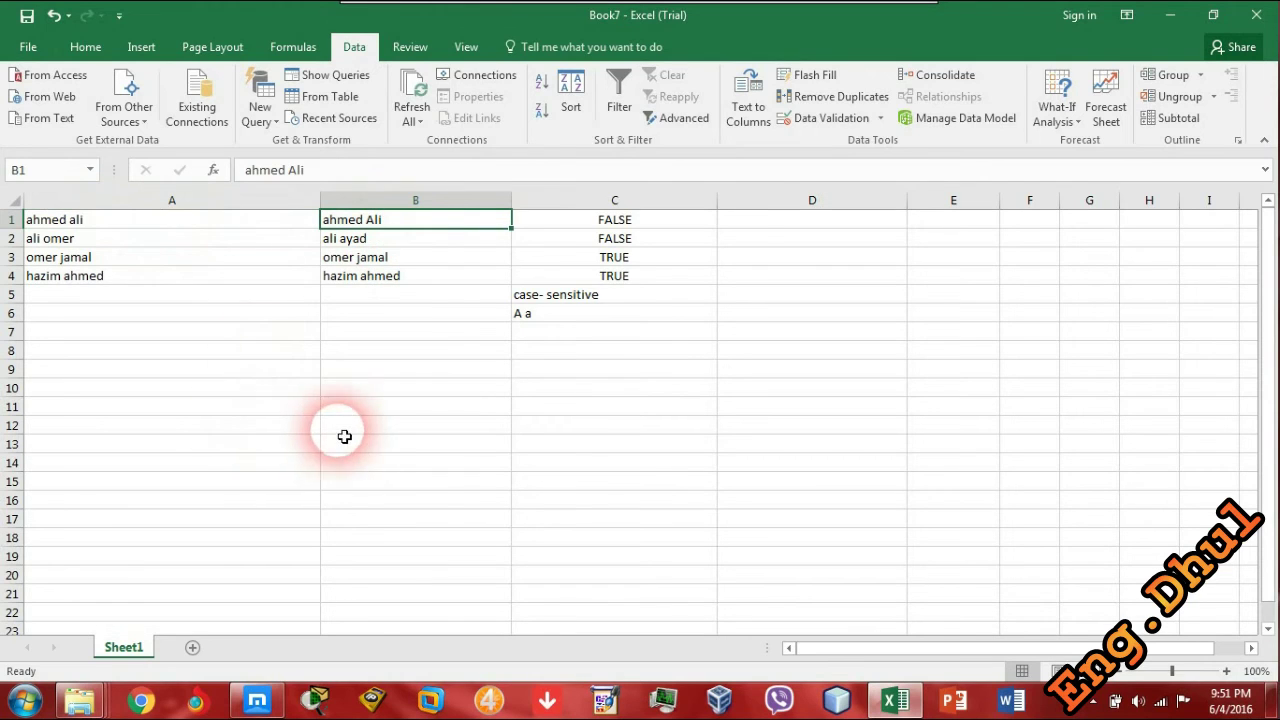
pyautogui.click(578, 222)
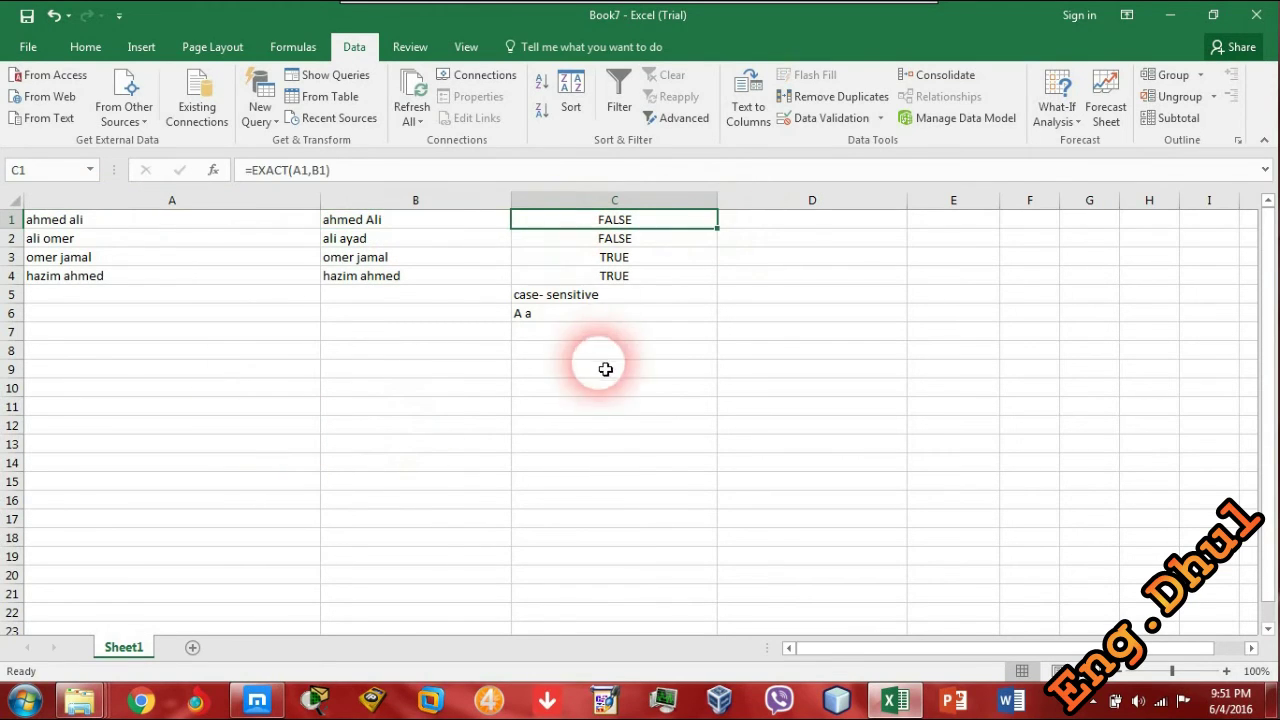
pyautogui.click(545, 296)
pyautogui.moveTo(540, 316); pyautogui.dragTo(543, 328)
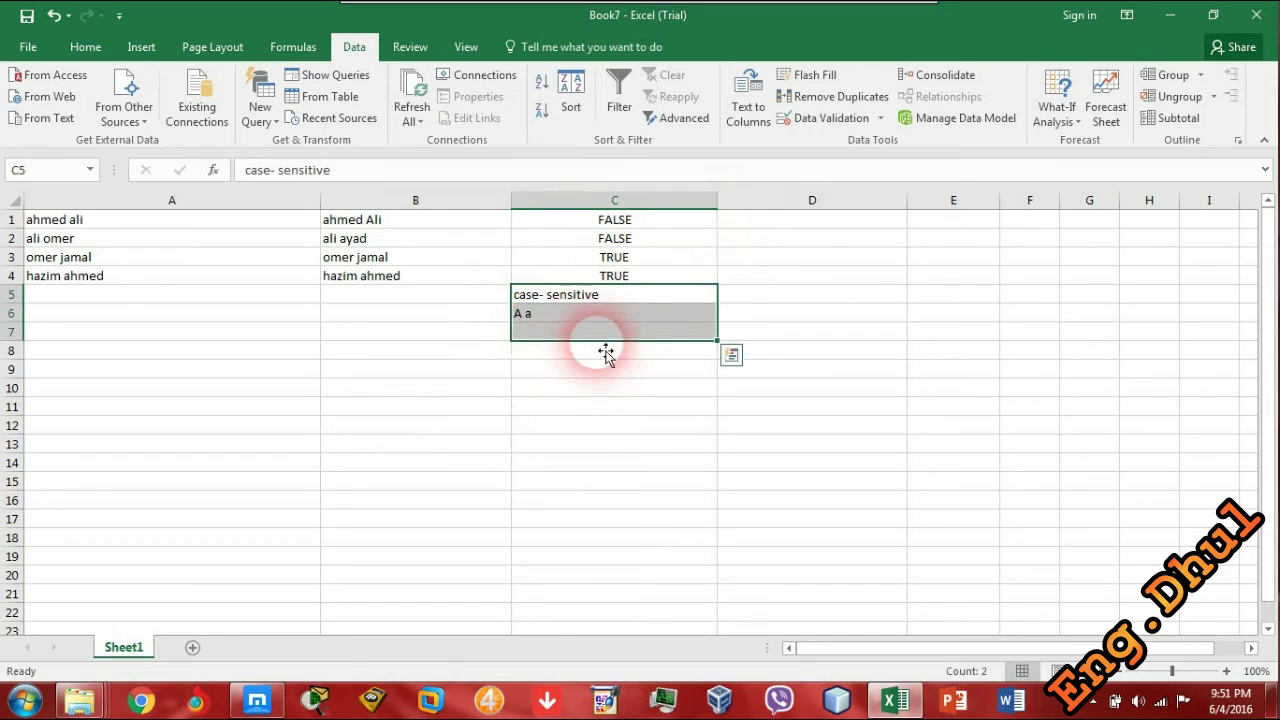
pyautogui.press('Delete')
# - Enter =A1=B1 in D1 and fill it down to D4
pyautogui.doubleClick(771, 220)
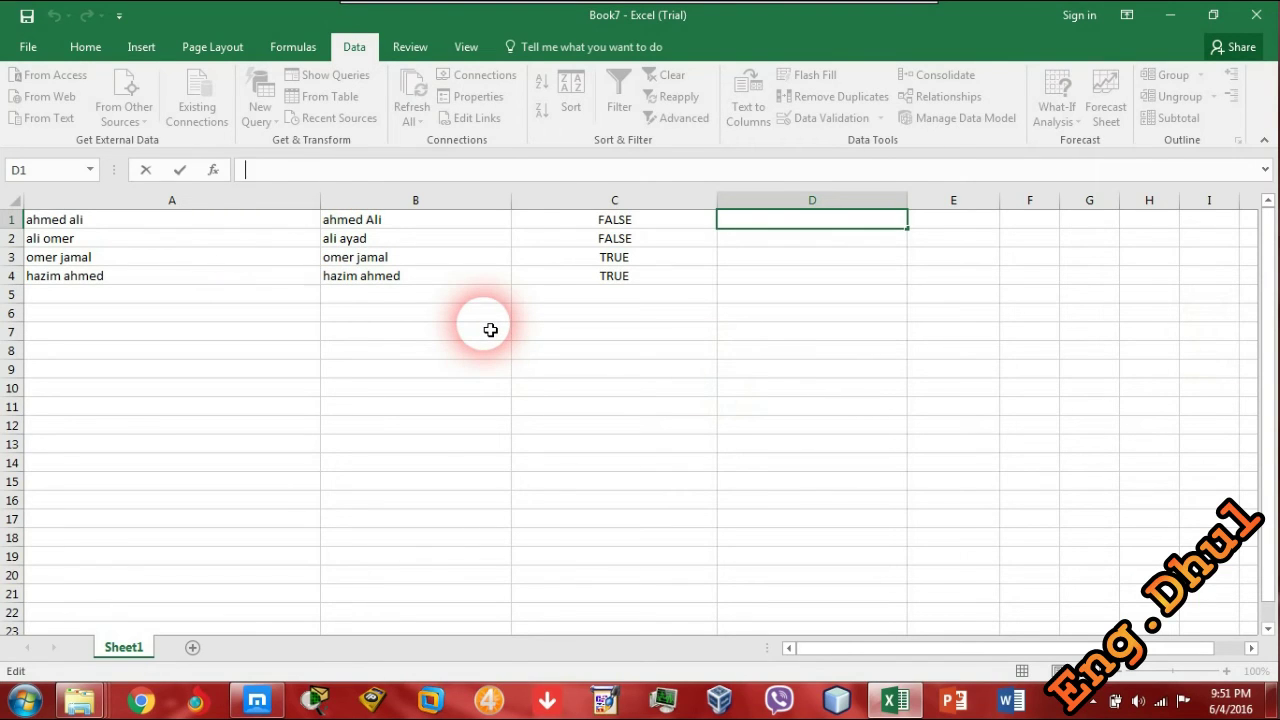
pyautogui.write('=')
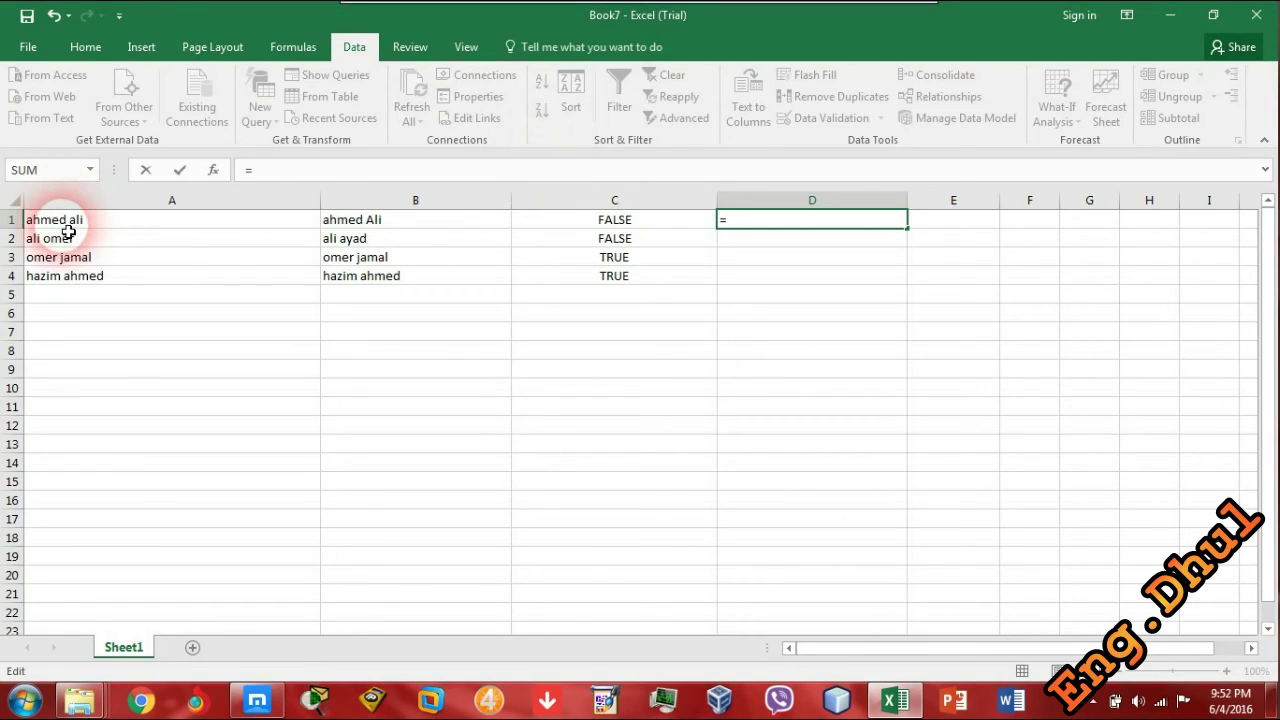
pyautogui.click(106, 229)
pyautogui.write(',')
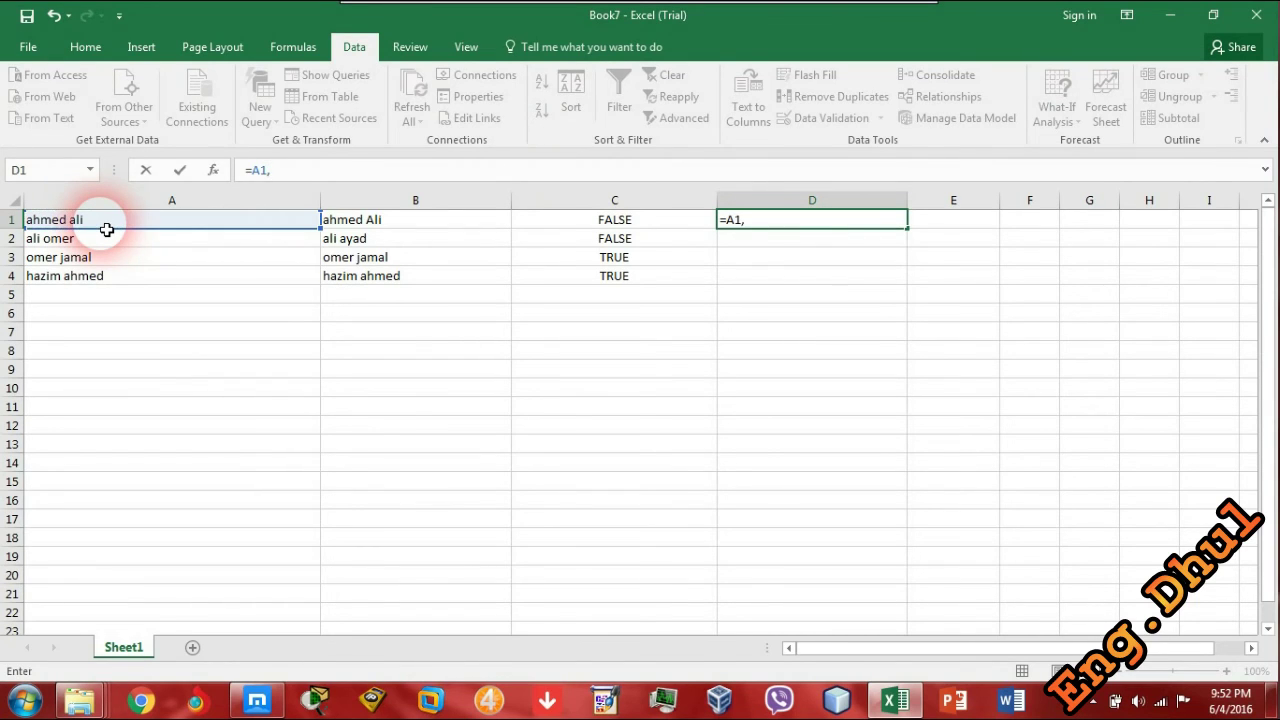
pyautogui.press('BackSpace')
pyautogui.write('=b1')
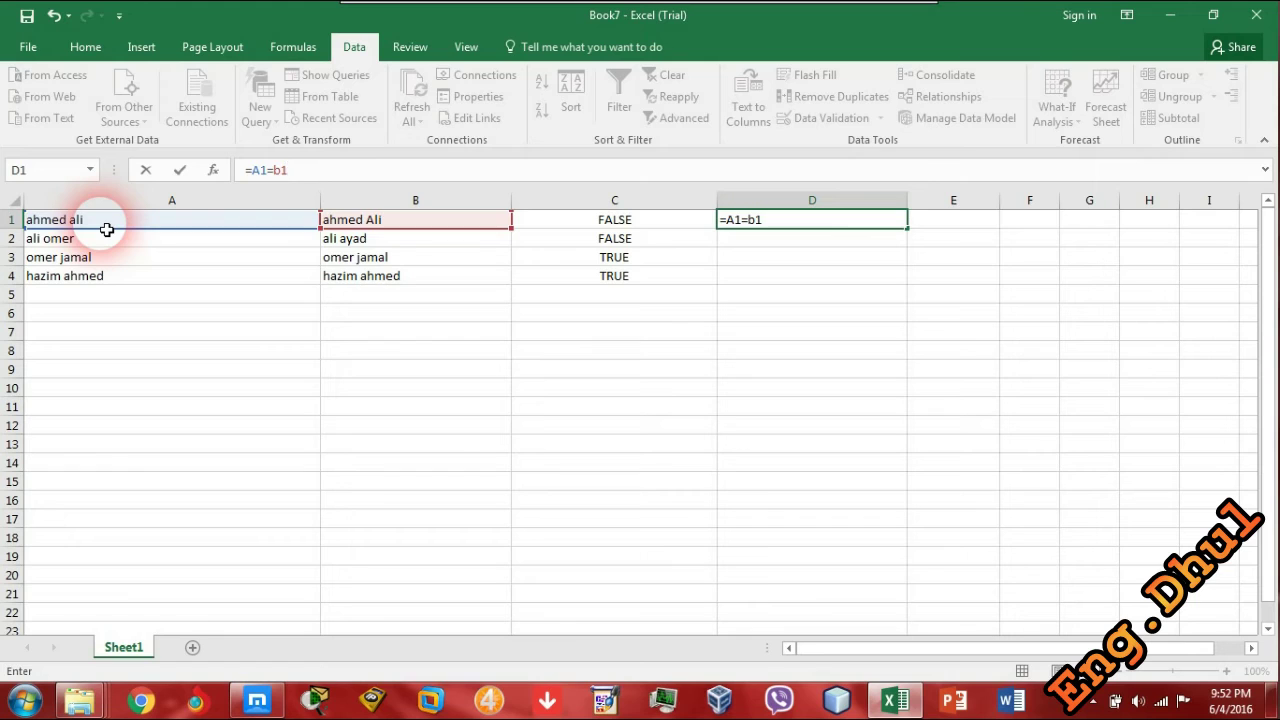
pyautogui.press('Return')
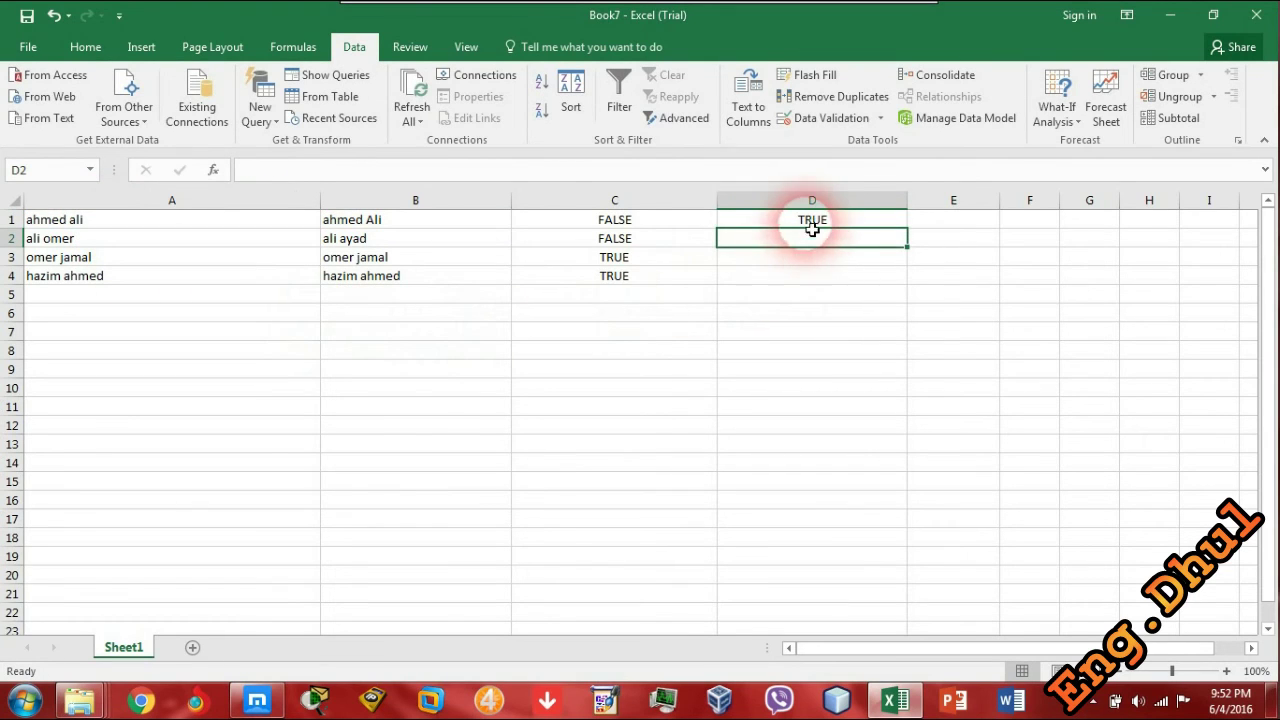
pyautogui.click(814, 222)
pyautogui.doubleClick(910, 230)
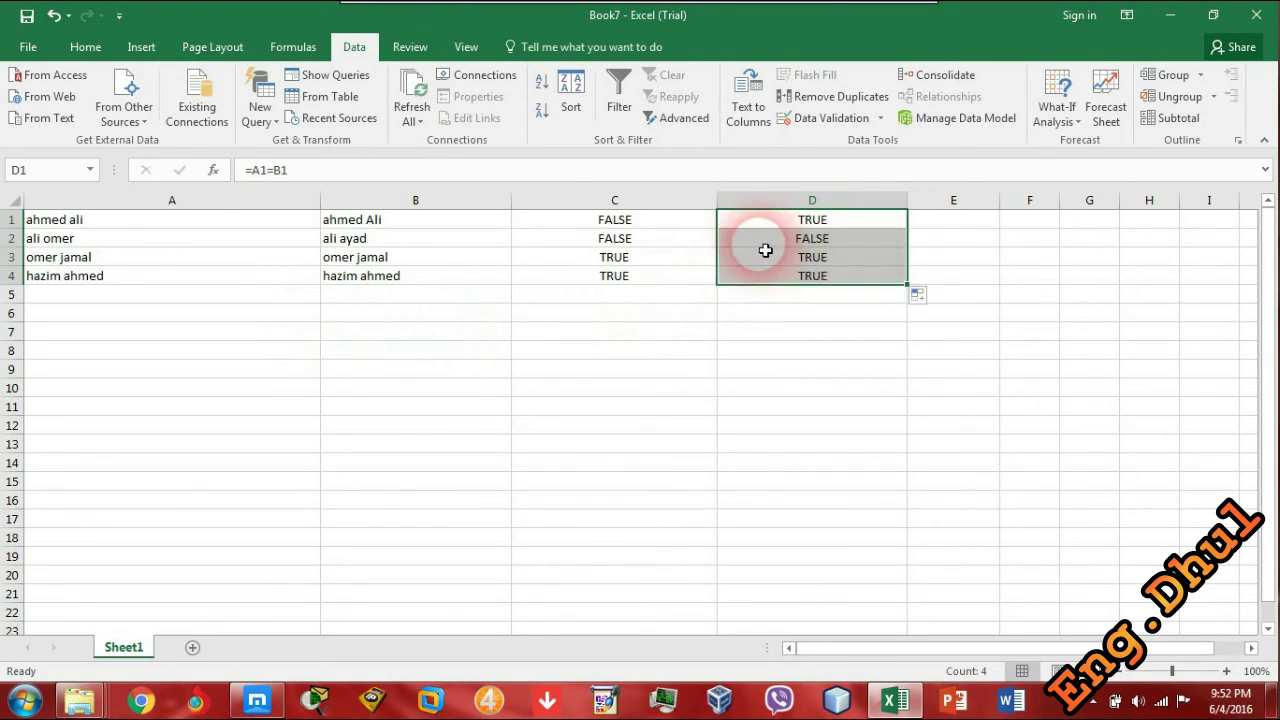
# - Inspect the column B names and the D1 and C1 formulas, discarding an accidental D1 edit
pyautogui.click(324, 244)
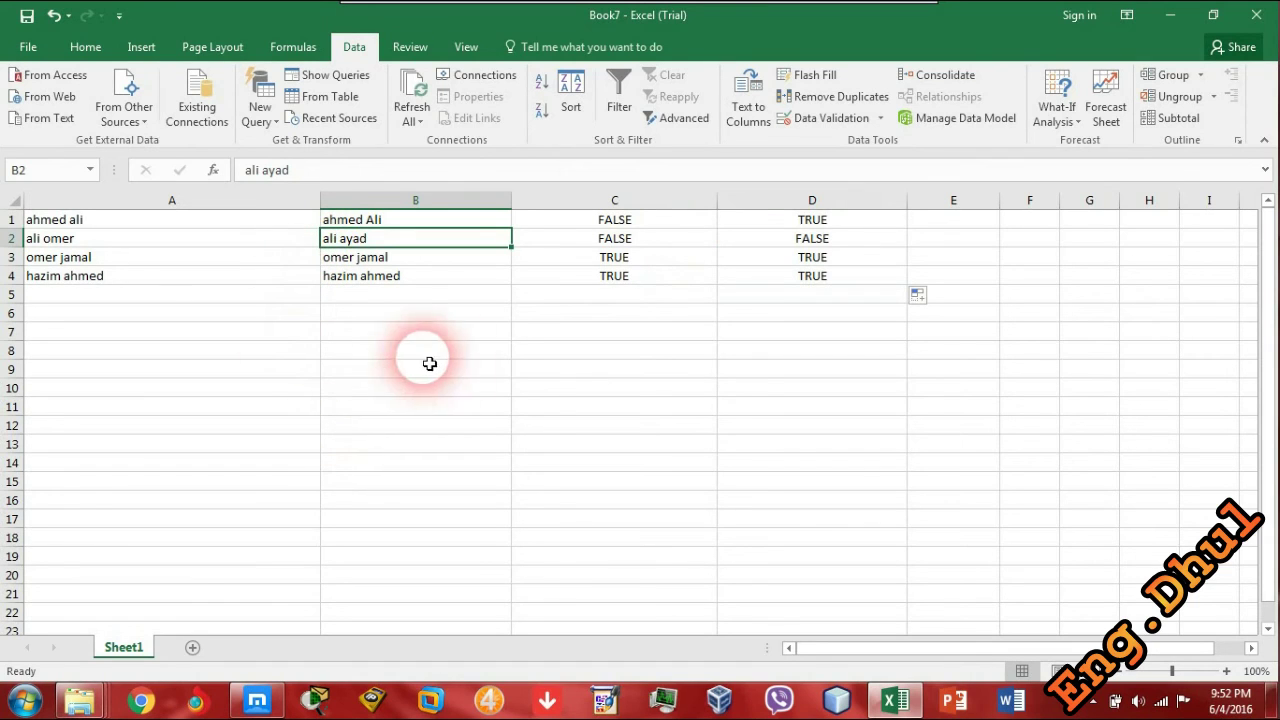
pyautogui.click(804, 228)
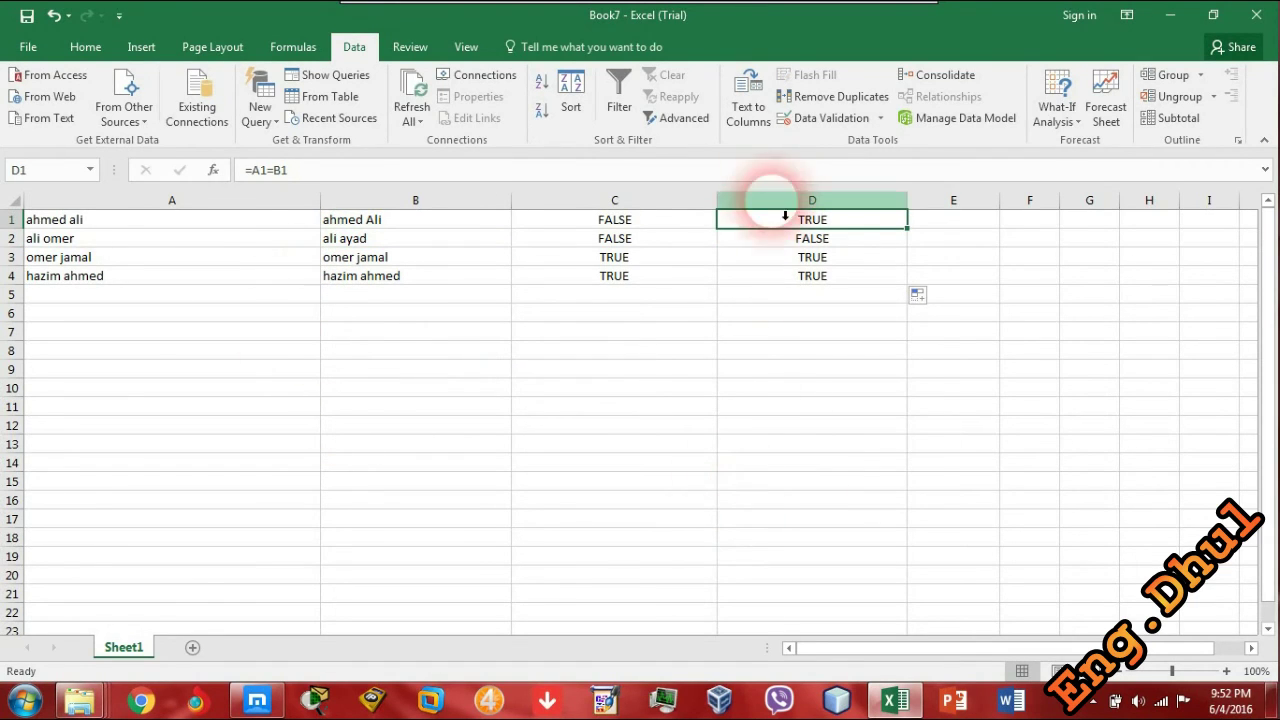
pyautogui.click(335, 219)
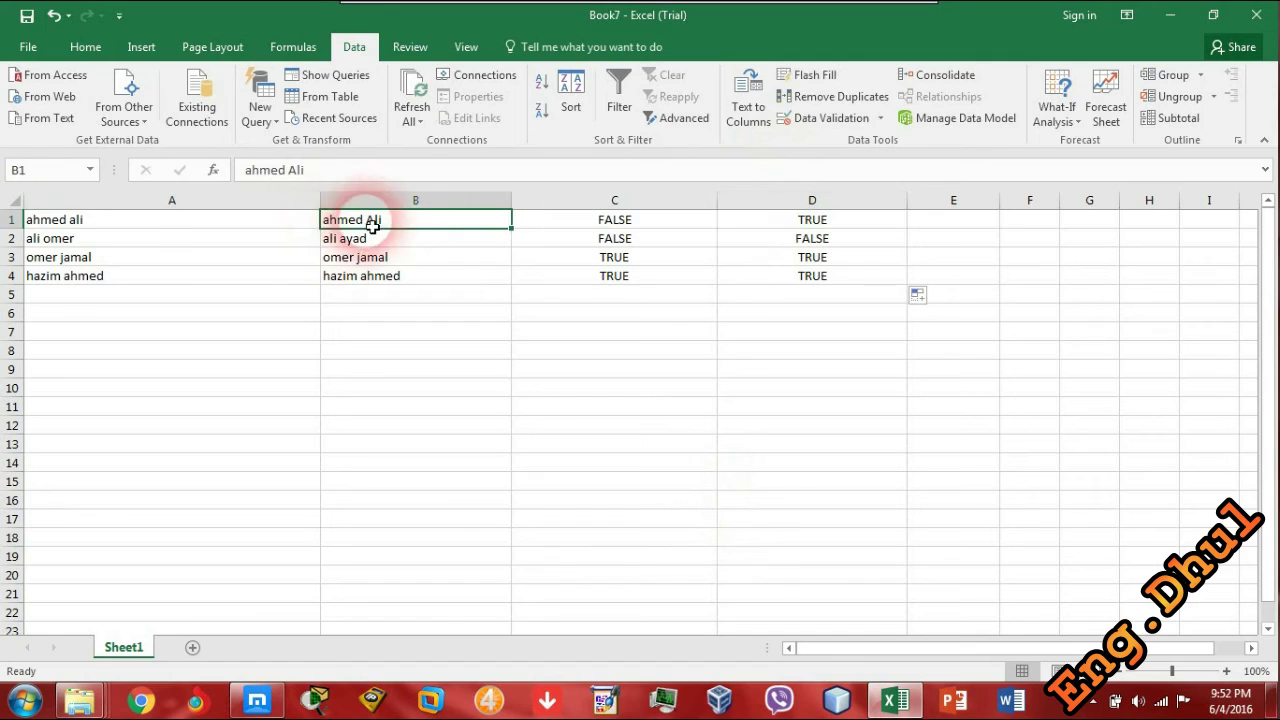
pyautogui.click(765, 222)
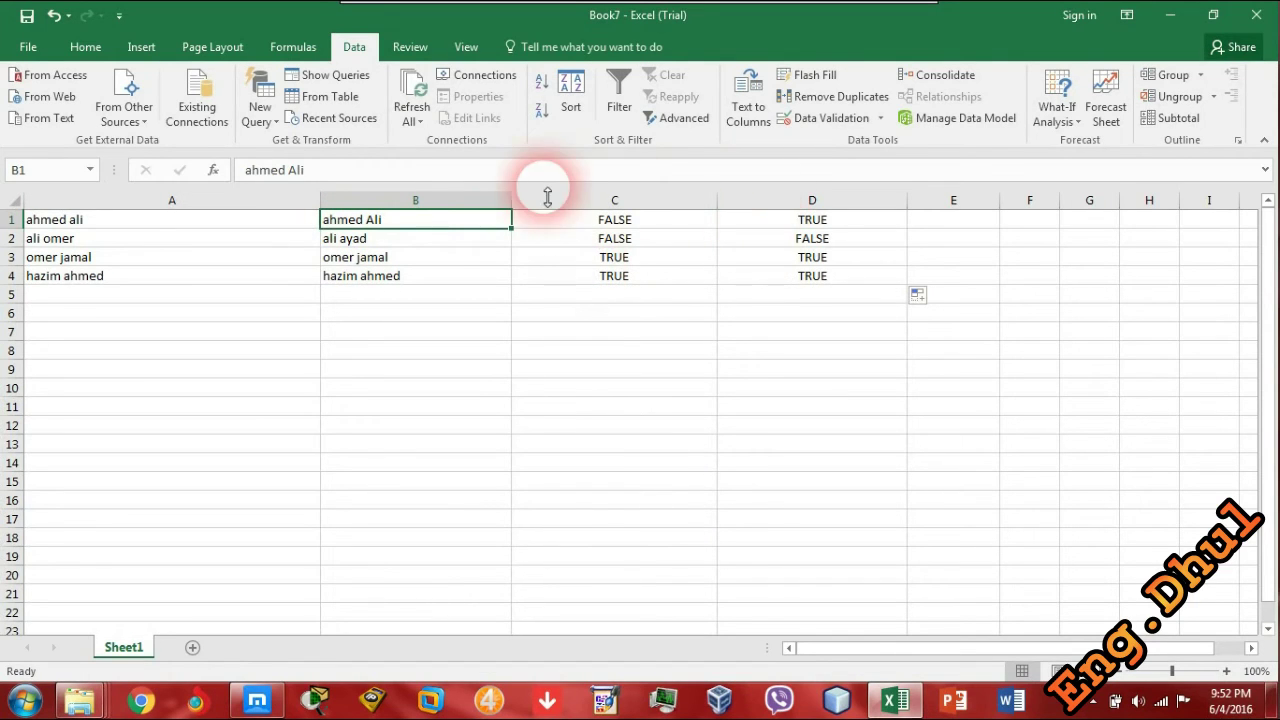
pyautogui.click(300, 170)
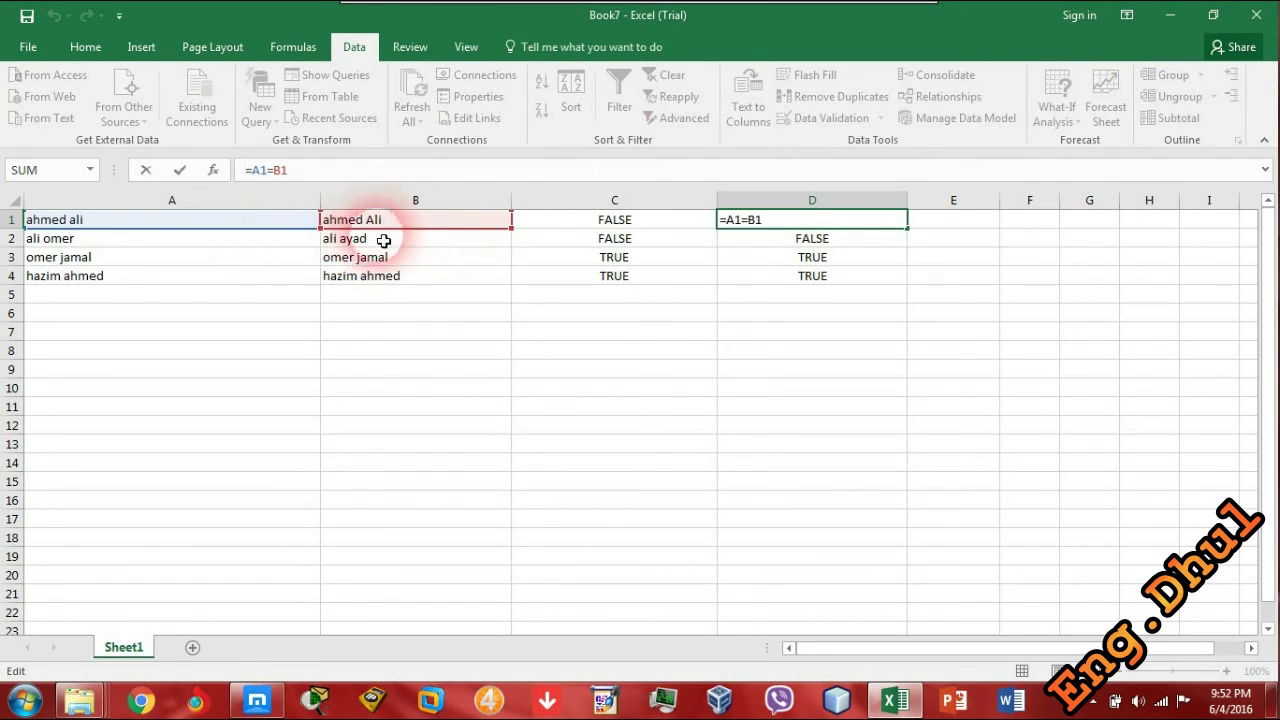
pyautogui.click(655, 224)
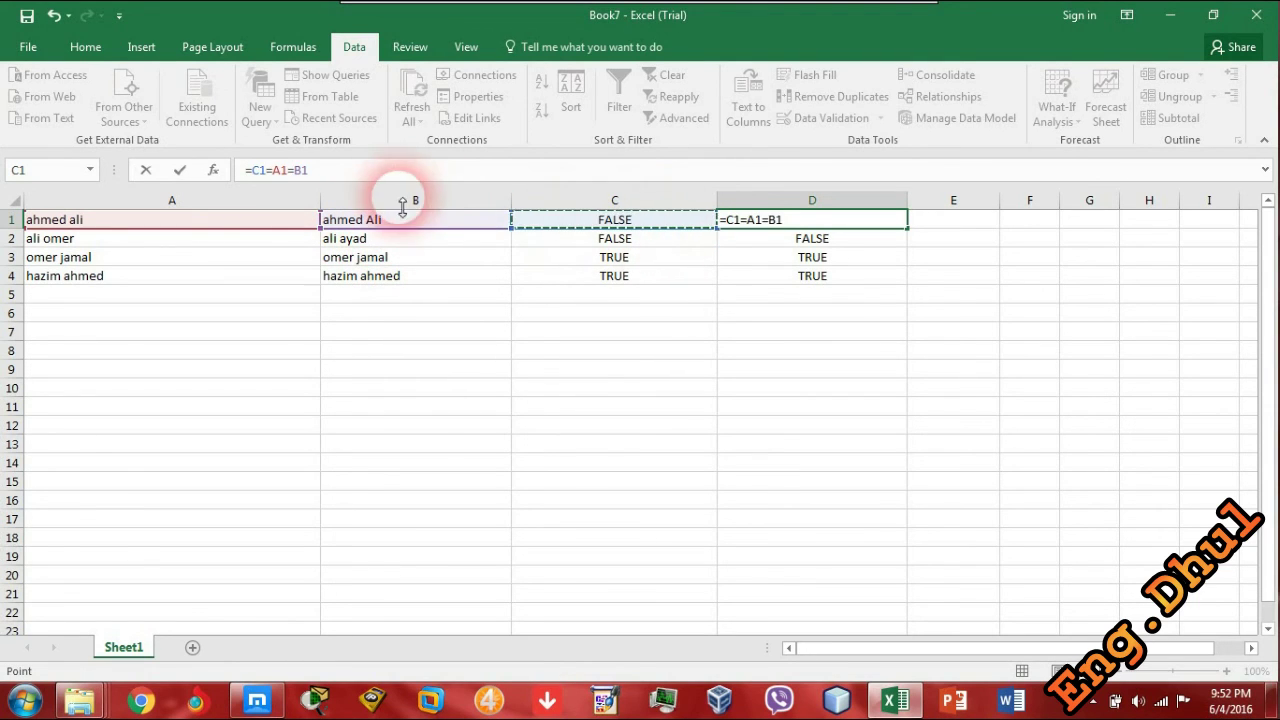
pyautogui.press('Escape')
pyautogui.click(380, 175)
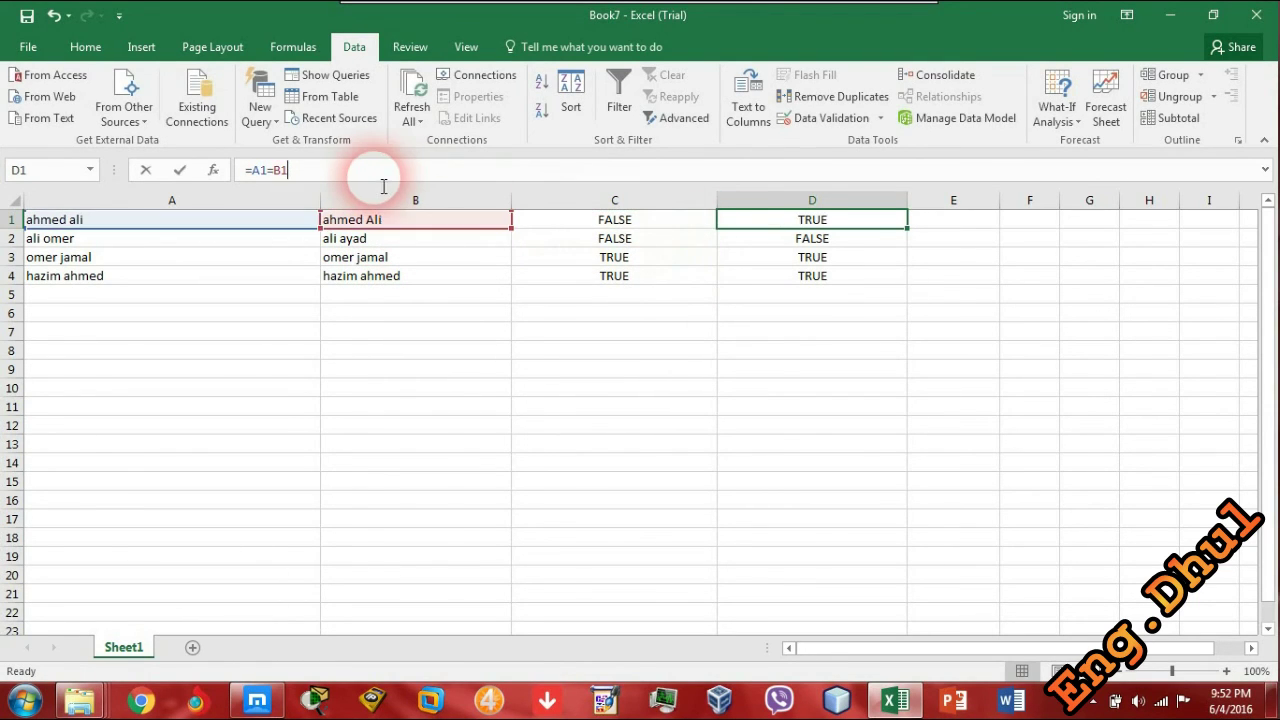
pyautogui.click(620, 226)
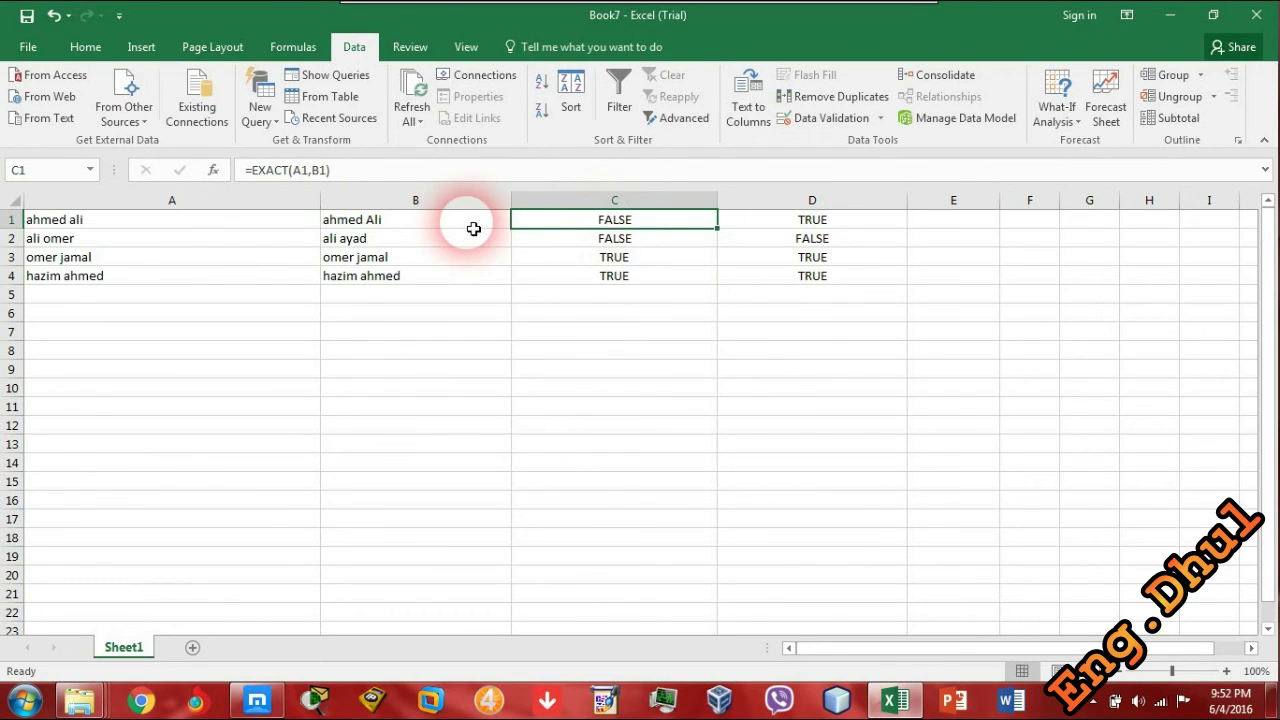
pyautogui.click(430, 222)
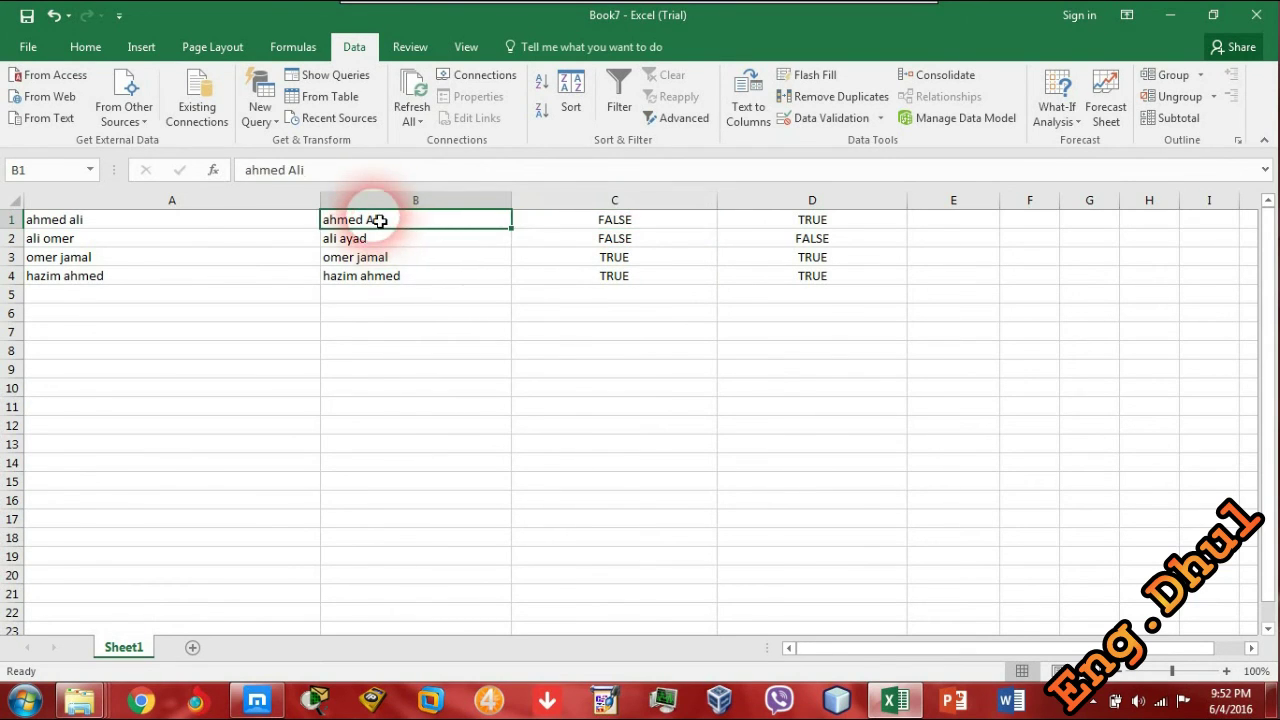
pyautogui.doubleClick(470, 222)
pyautogui.press('BackSpace')
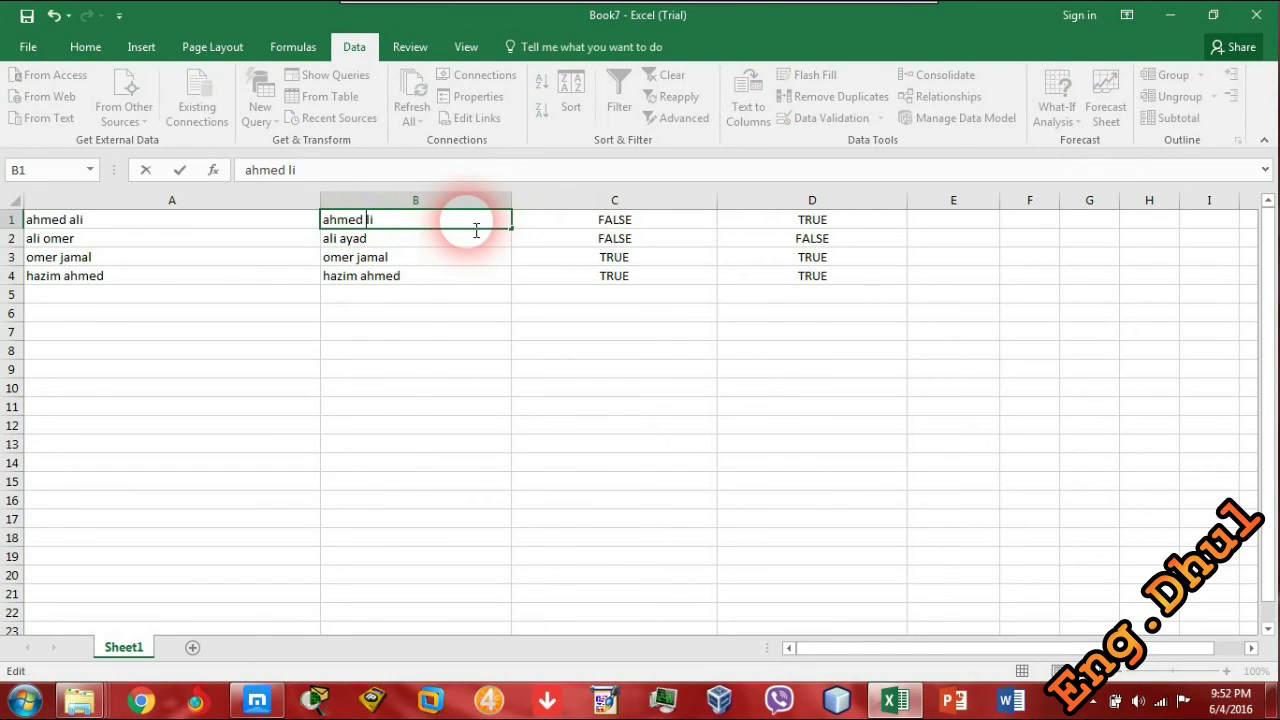
pyautogui.press('Return')
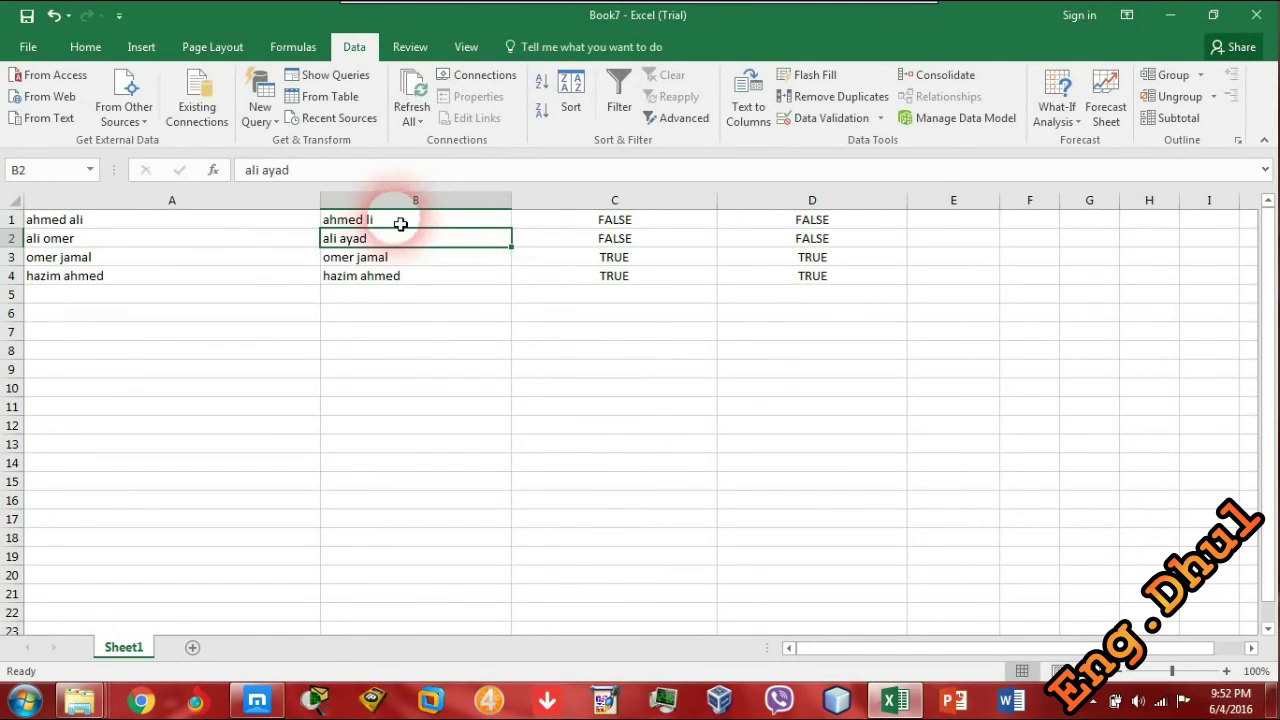
pyautogui.click(750, 224)
pyautogui.click(640, 222)
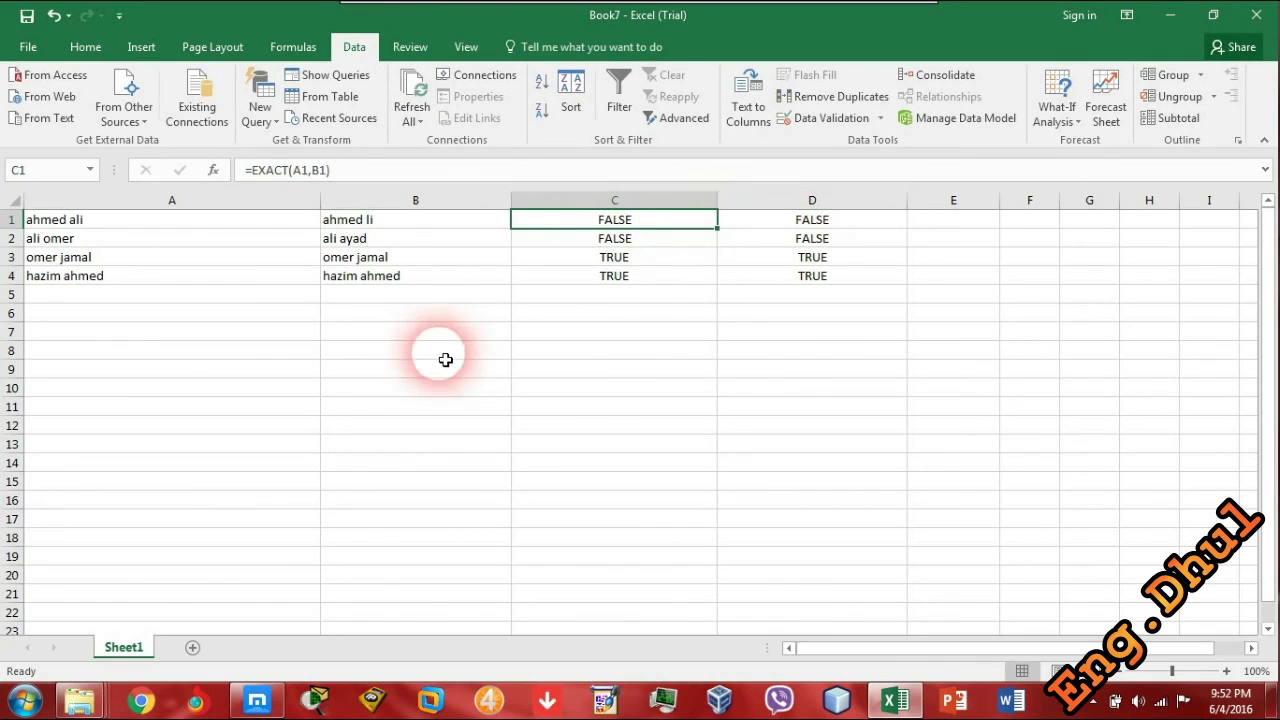
pyautogui.click(375, 224)
pyautogui.doubleClick(375, 224)
pyautogui.press('Left')
pyautogui.press('Left')
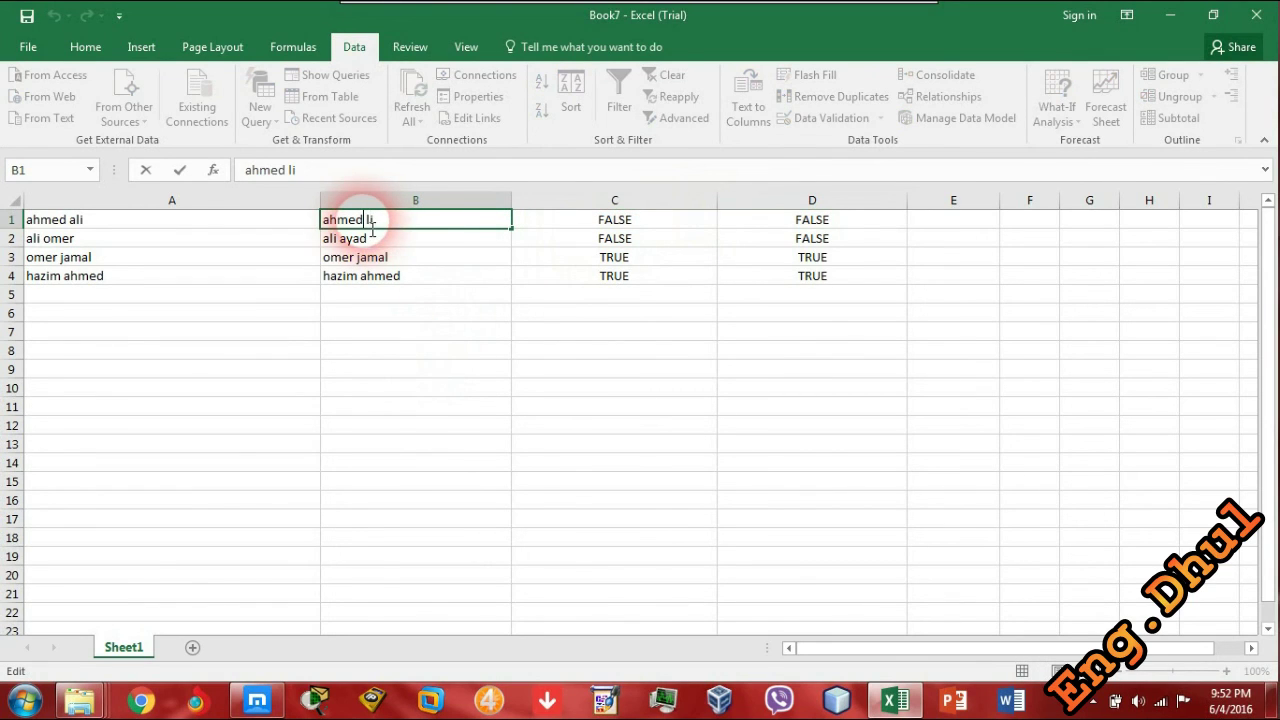
pyautogui.press('Right')
pyautogui.write('a')
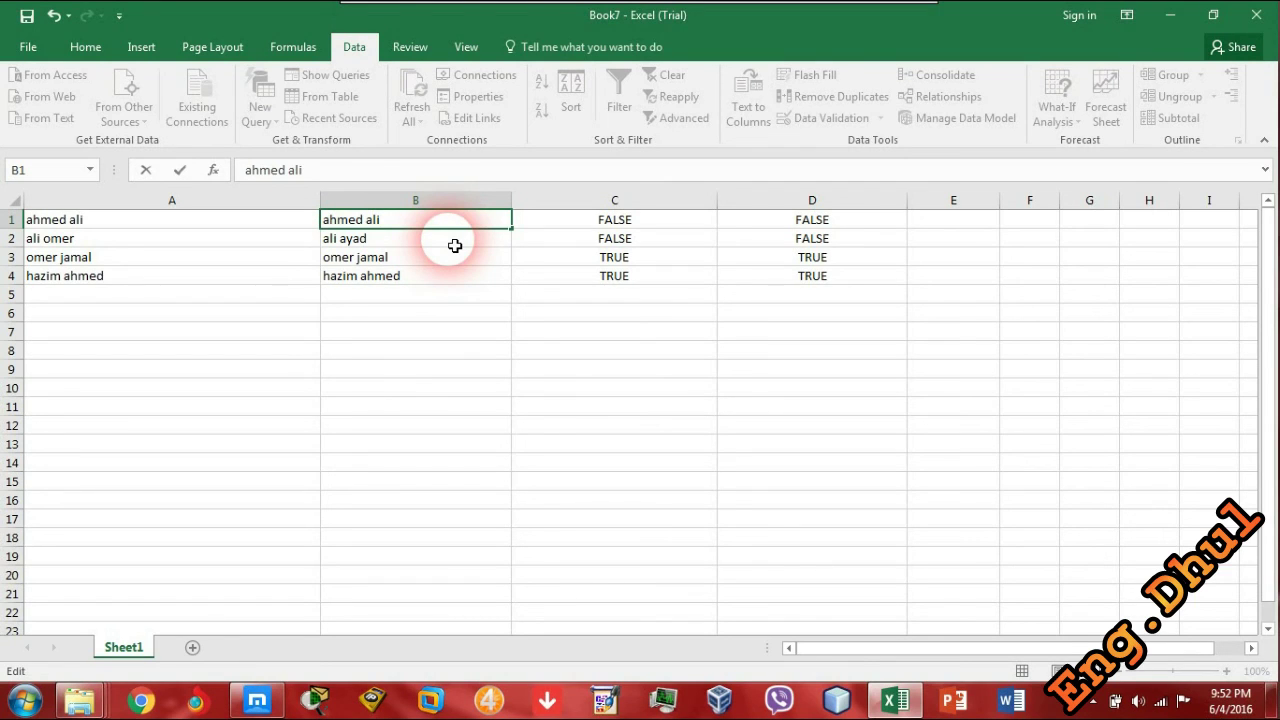
pyautogui.press('Return')
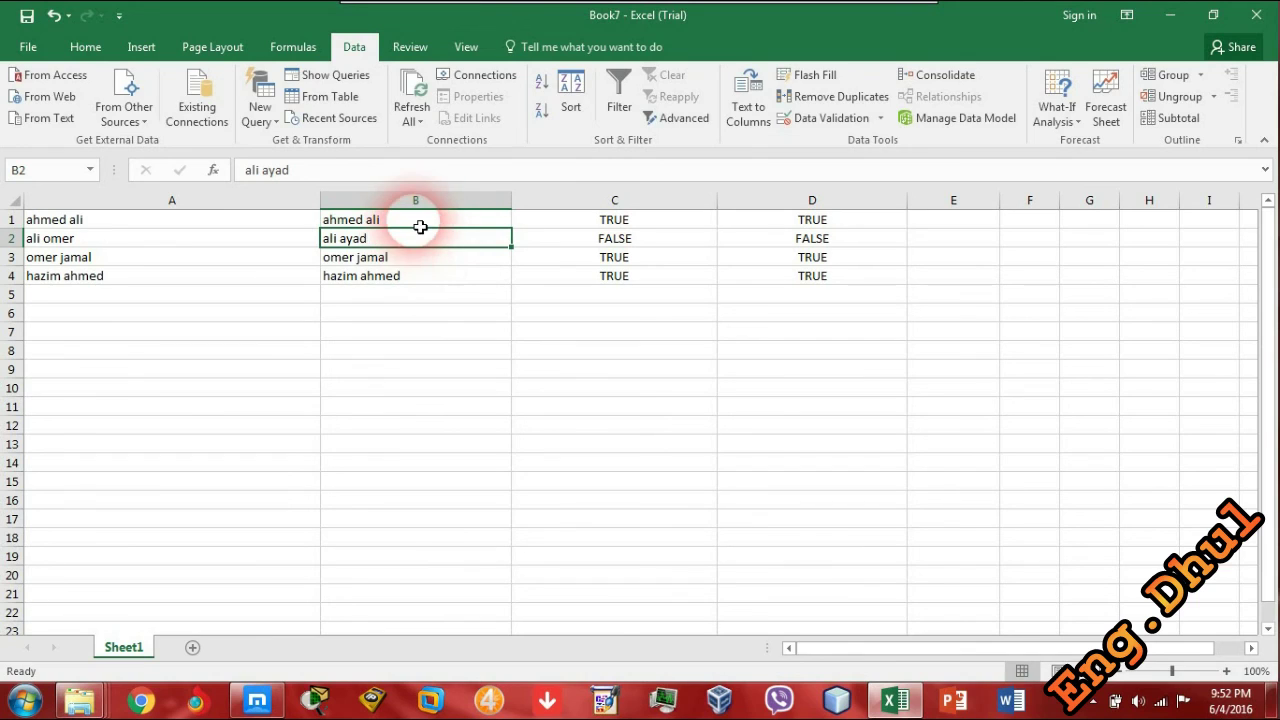
pyautogui.doubleClick(421, 249)
pyautogui.press('BackSpace')
pyautogui.press('BackSpace')
pyautogui.press('BackSpace')
pyautogui.press('BackSpace')
pyautogui.press('BackSpace')
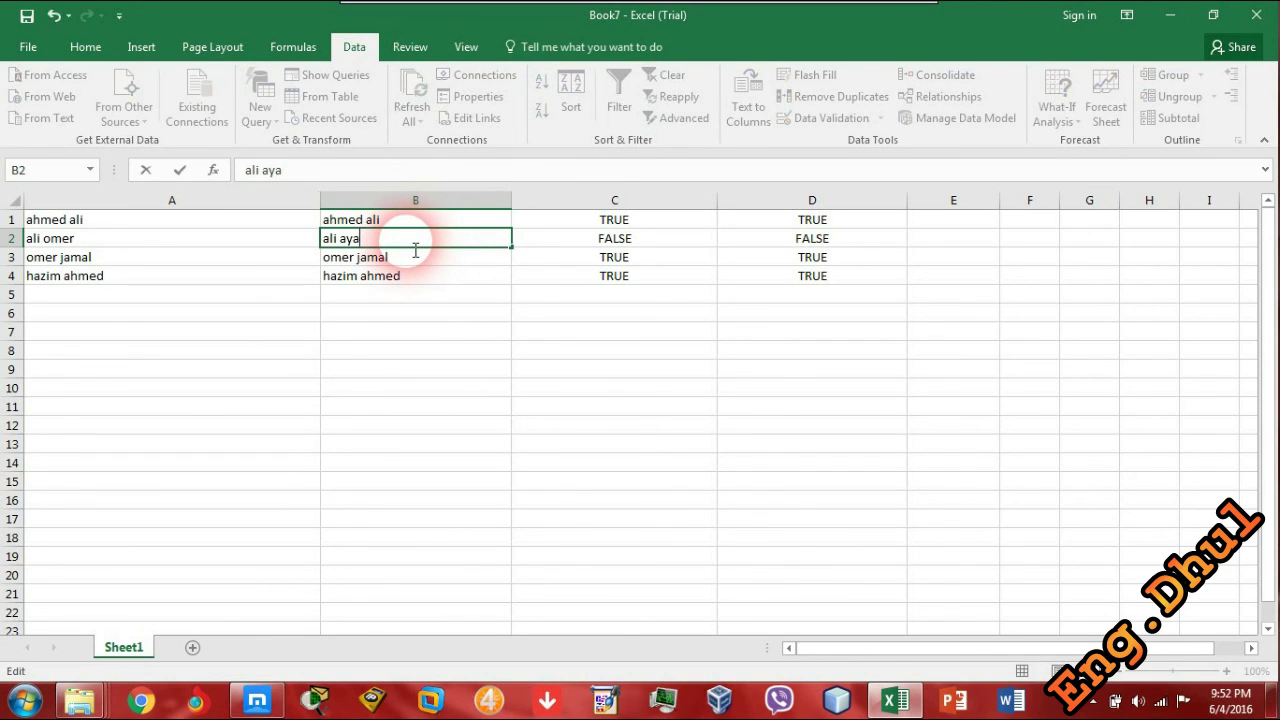
pyautogui.write('Omer')
pyautogui.press('Return')
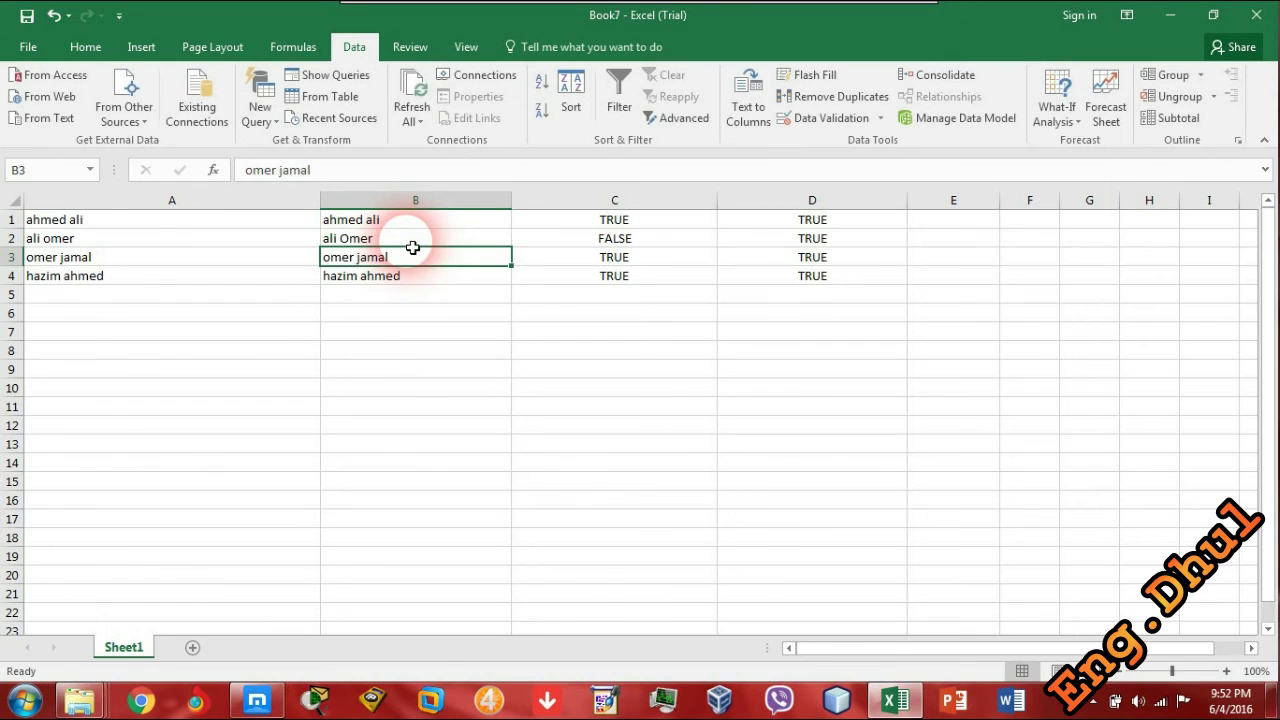
pyautogui.click(773, 259)
pyautogui.click(770, 240)
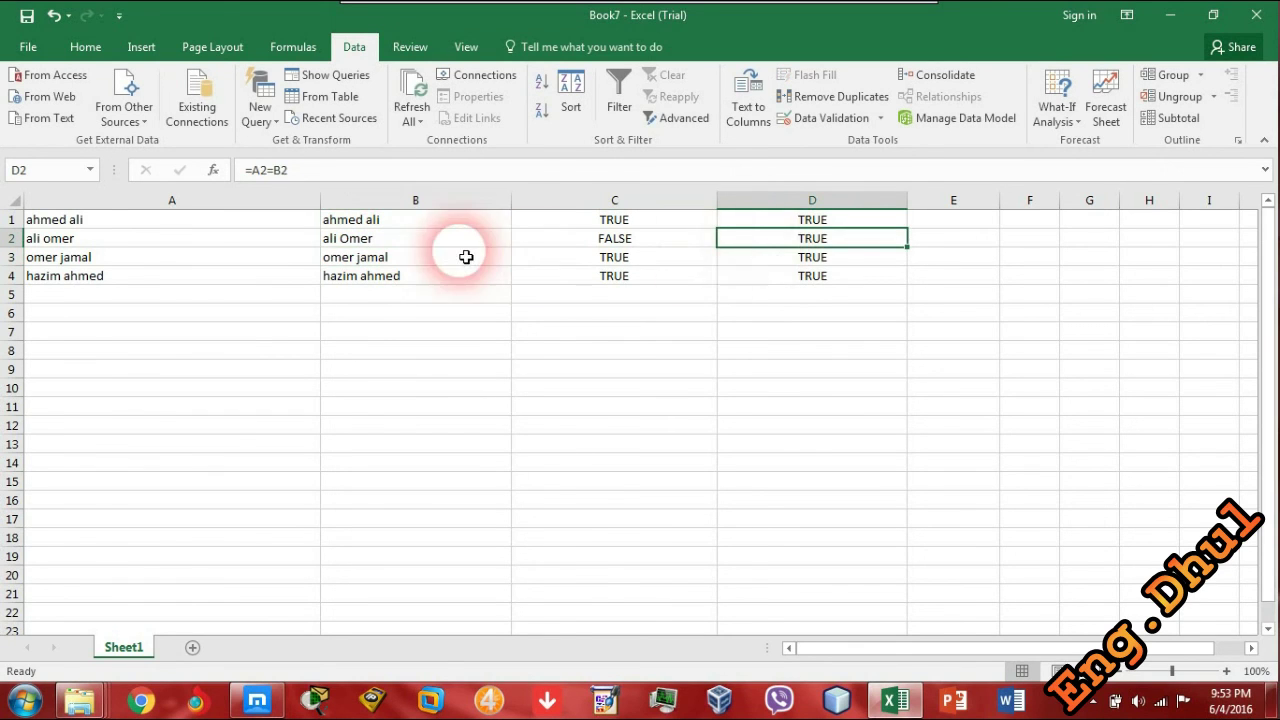
pyautogui.click(355, 240)
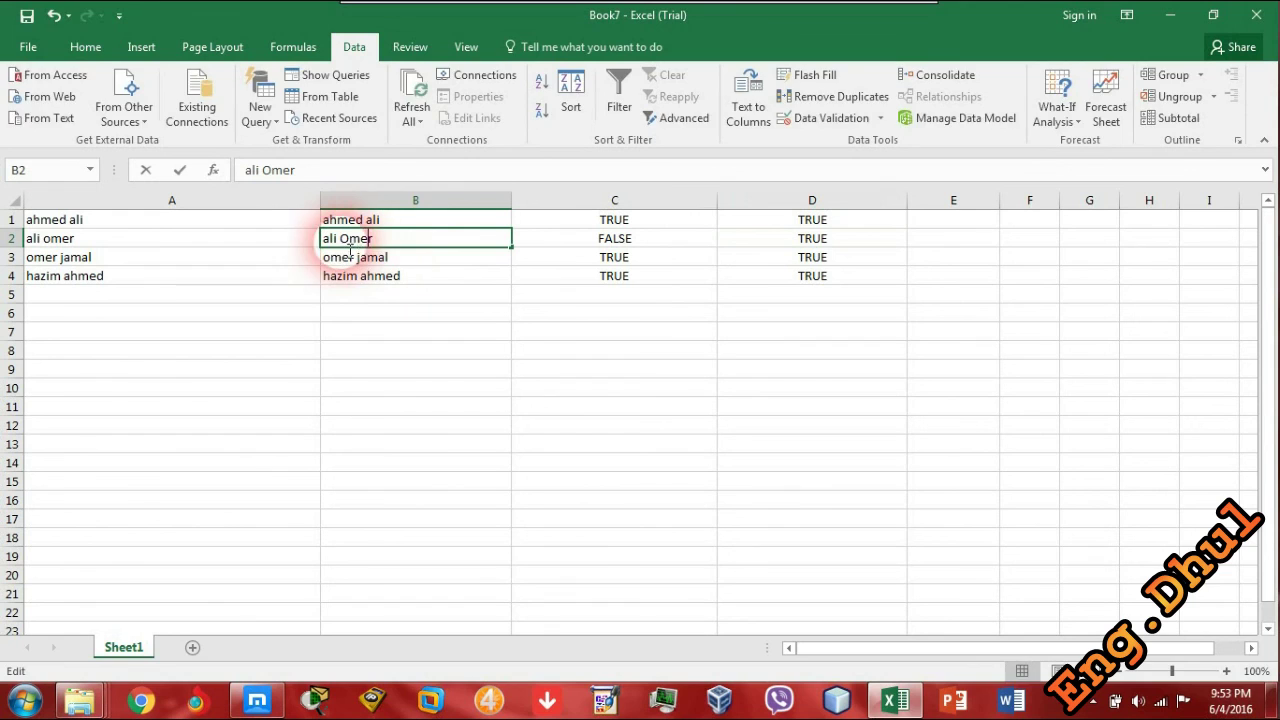
pyautogui.doubleClick(352, 240)
pyautogui.press('Delete')
pyautogui.write('o')
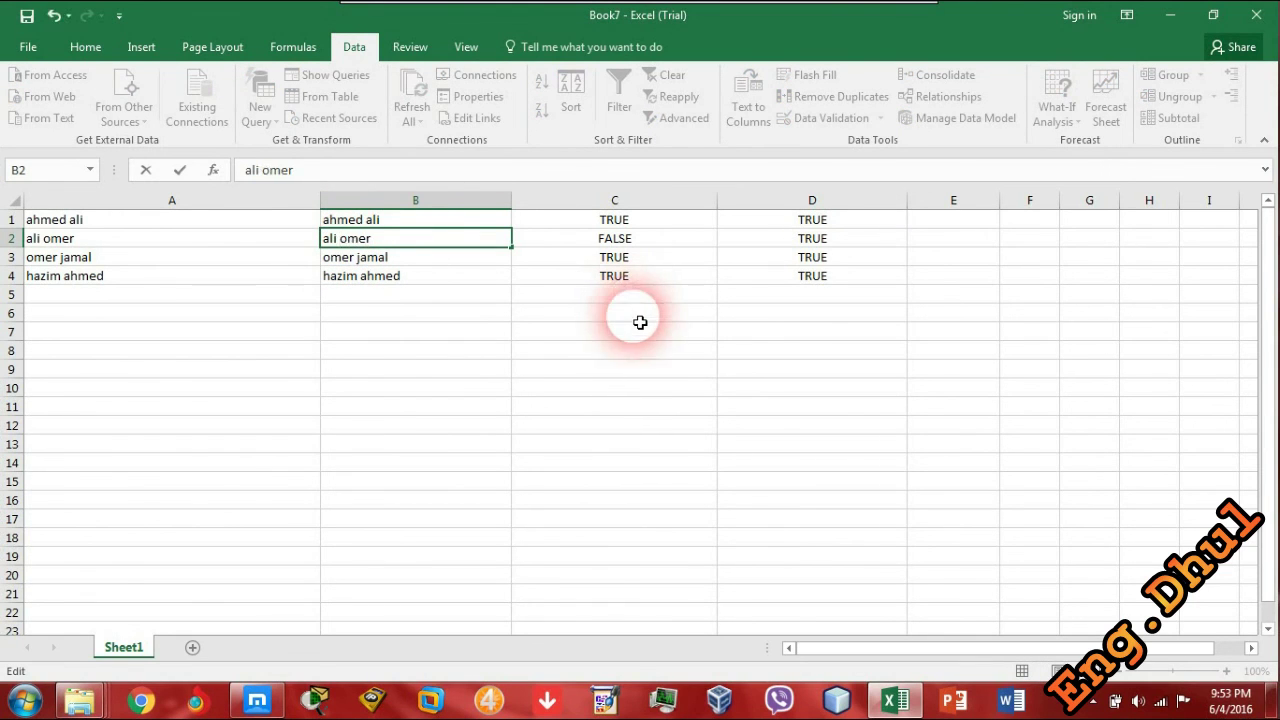
pyautogui.click(508, 331)
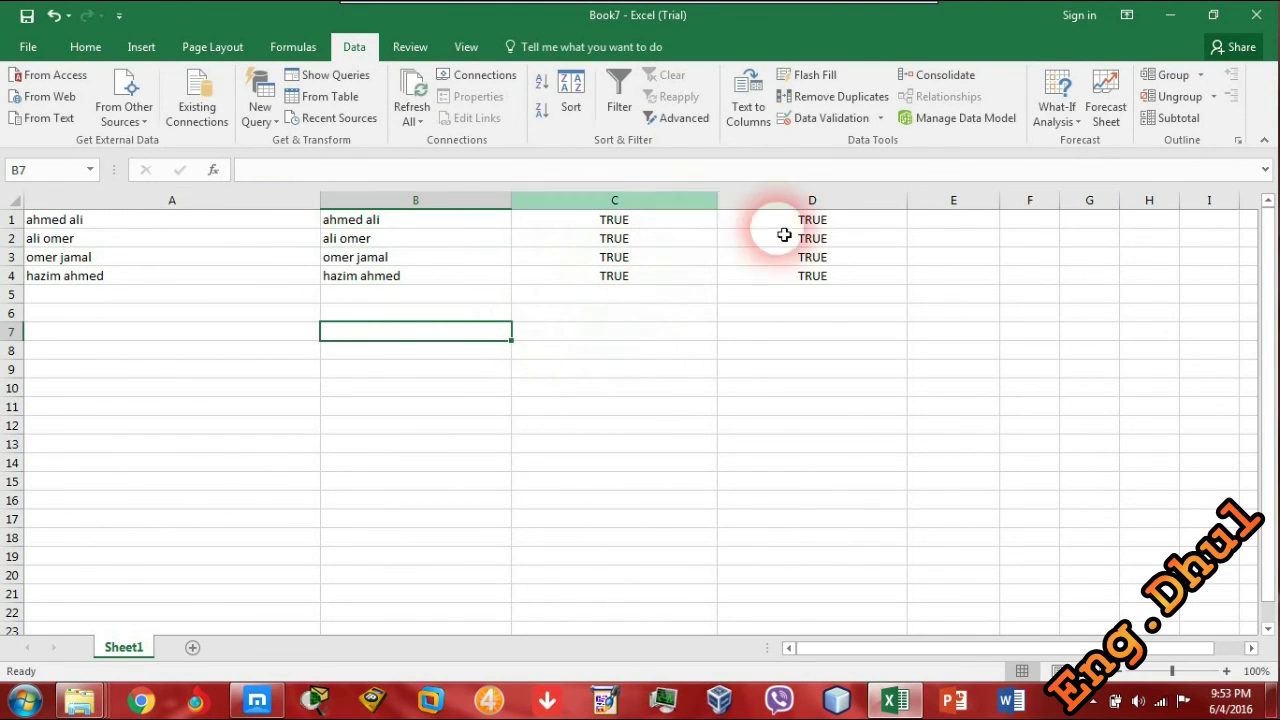
pyautogui.click(327, 313)
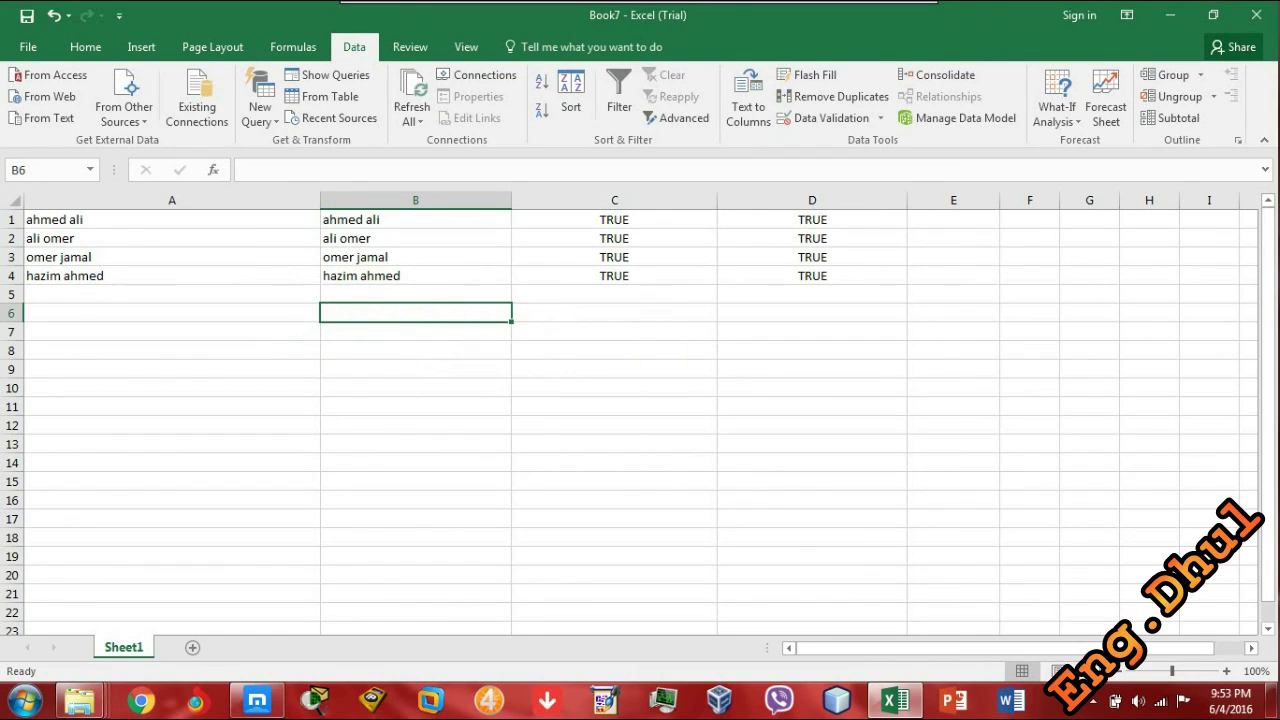